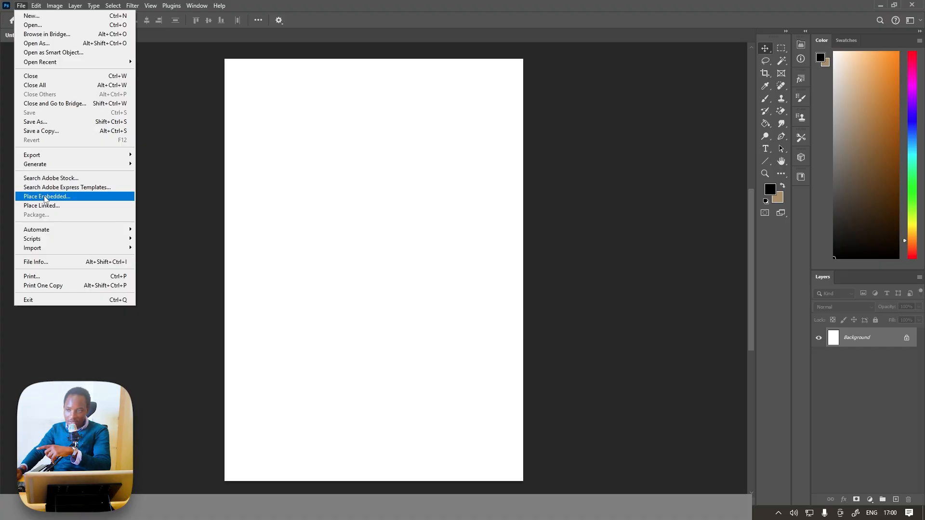
# Place the portrait DSC_5205 as an embedded image and mask out its orange background with an automatic subject selection.
pyautogui.click(44, 197)
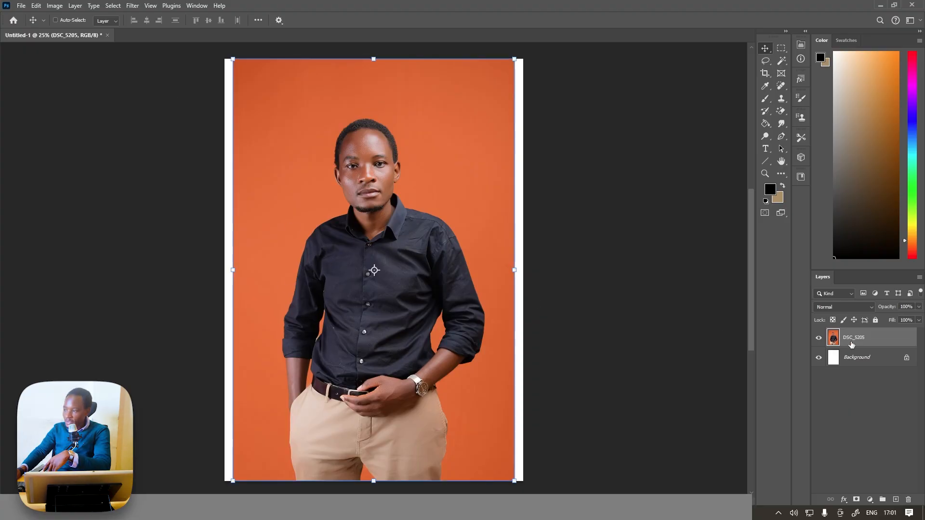
pyautogui.click(119, 6)
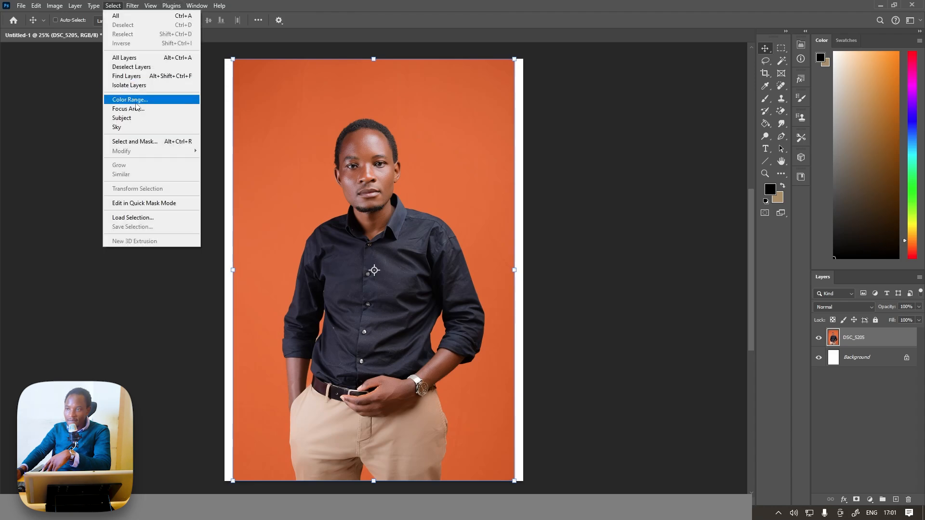
pyautogui.click(139, 120)
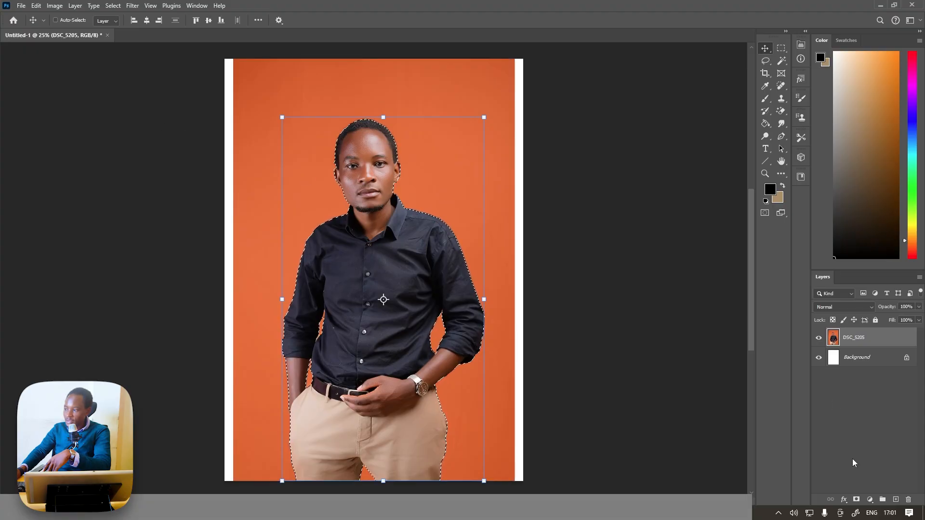
pyautogui.click(856, 501)
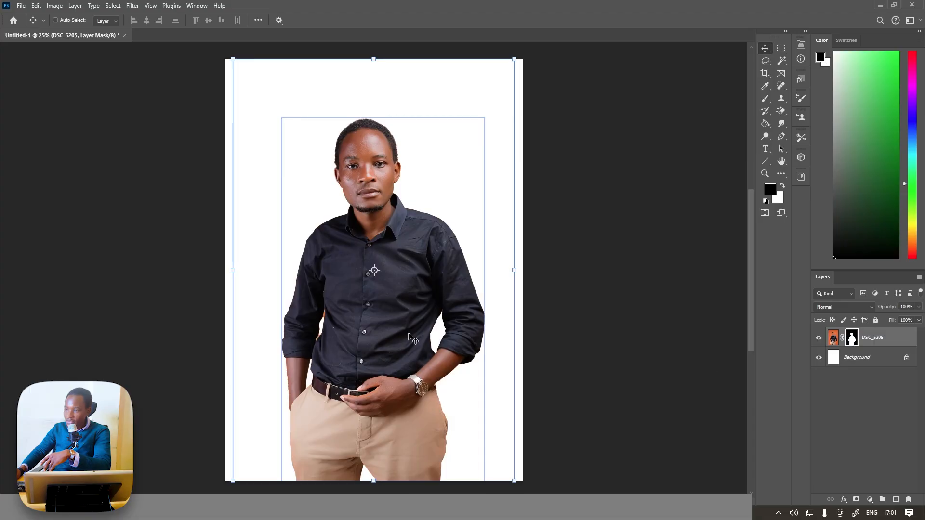
# Add a new layer between the portrait and the Background layer and fill it with beige.
pyautogui.scroll(10, 365, 188)
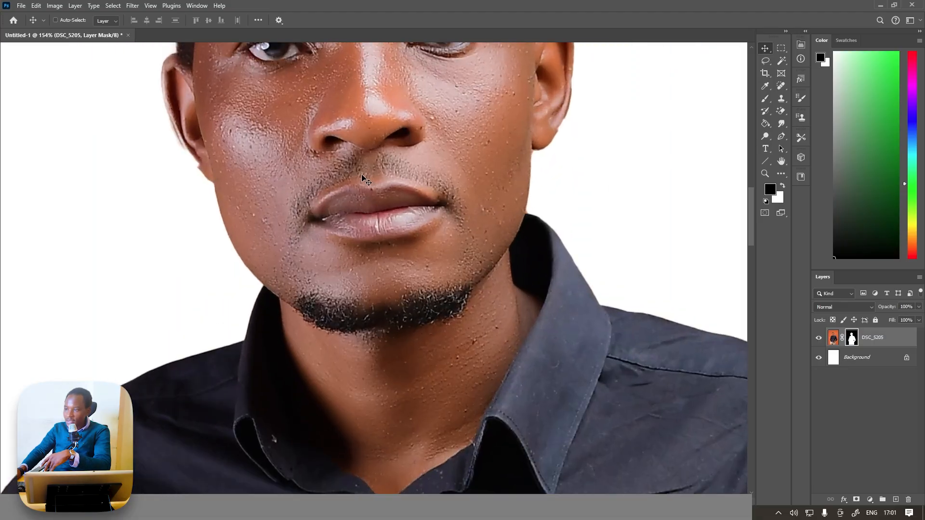
pyautogui.click(853, 361)
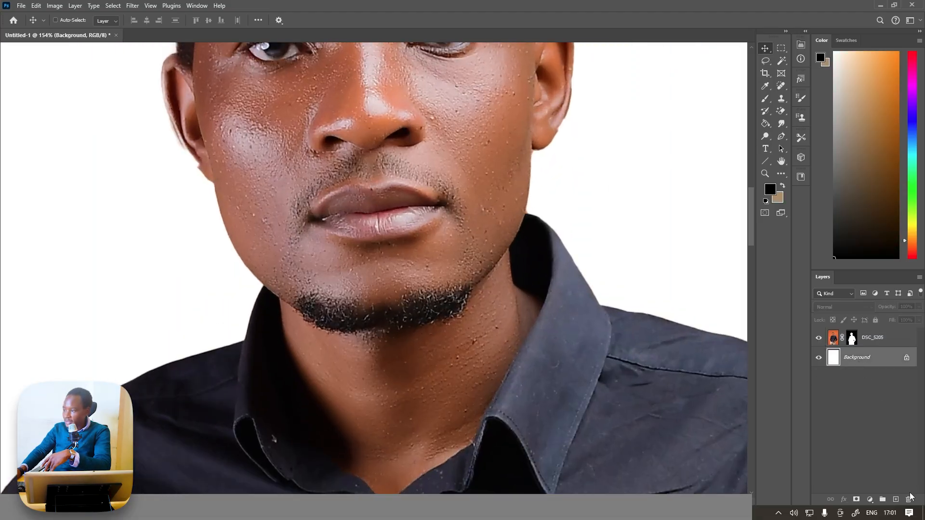
pyautogui.click(896, 499)
pyautogui.click(851, 92)
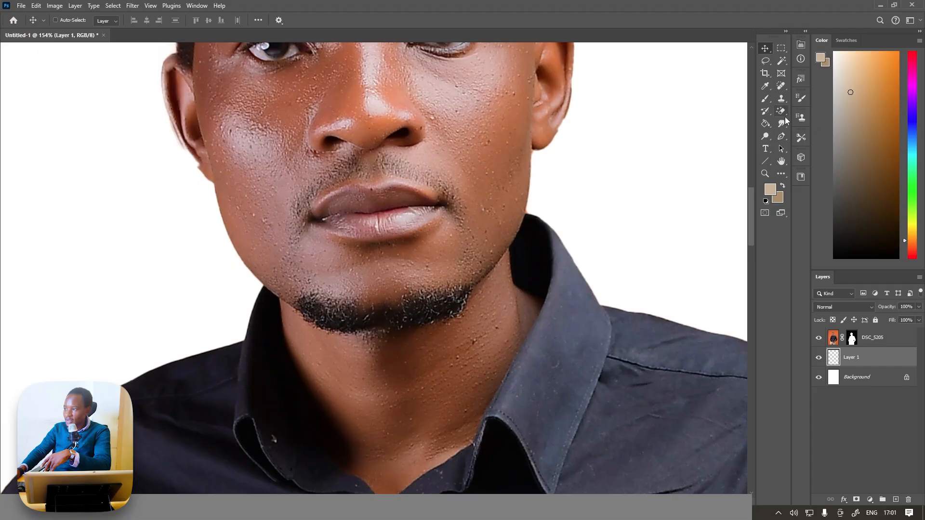
pyautogui.click(768, 126)
pyautogui.click(692, 158)
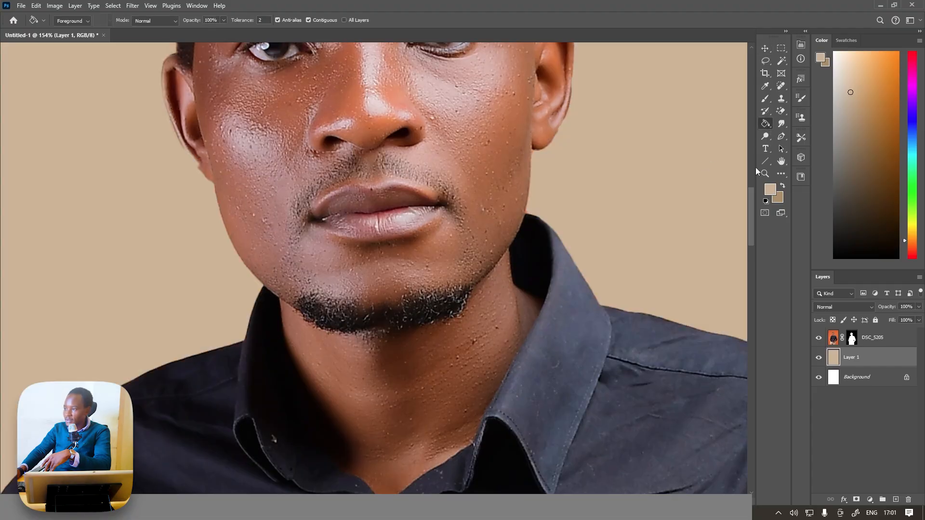
# Refill Layer 1 behind the portrait with solid dark green.
pyautogui.click(908, 183)
pyautogui.click(888, 149)
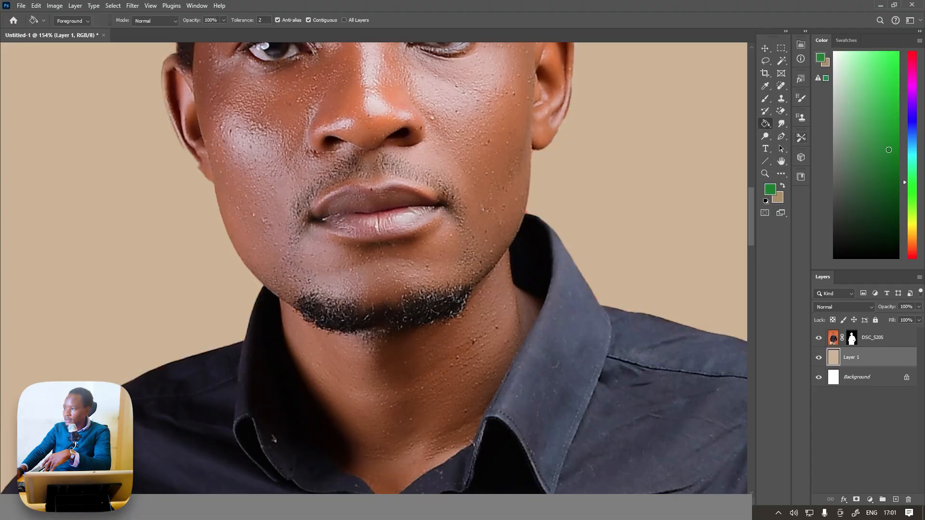
pyautogui.click(724, 174)
# Shrink the portrait's layer mask with the Minimum filter at a radius of 0.9 pixels, preserving roundness.
pyautogui.scroll(-3, 519, 226)
pyautogui.scroll(6, 511, 206)
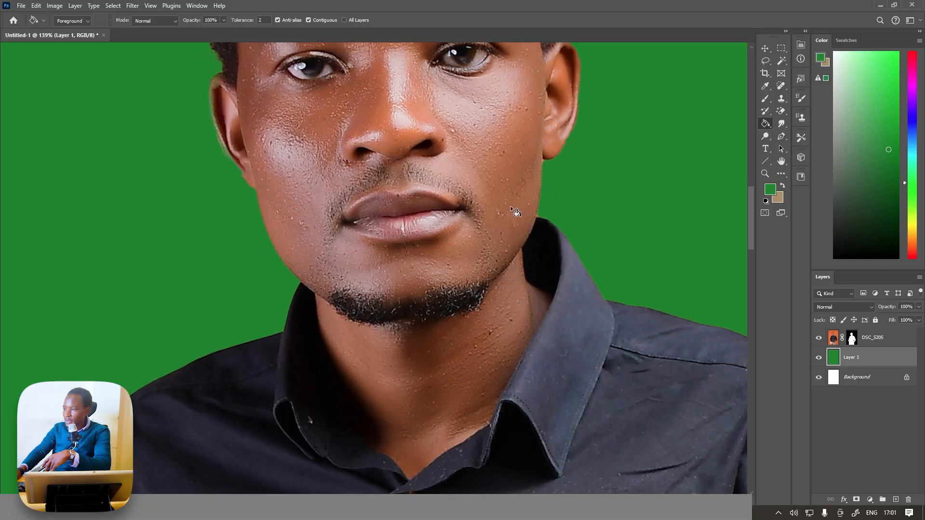
pyautogui.scroll(-4, 514, 210)
pyautogui.scroll(-4, 501, 248)
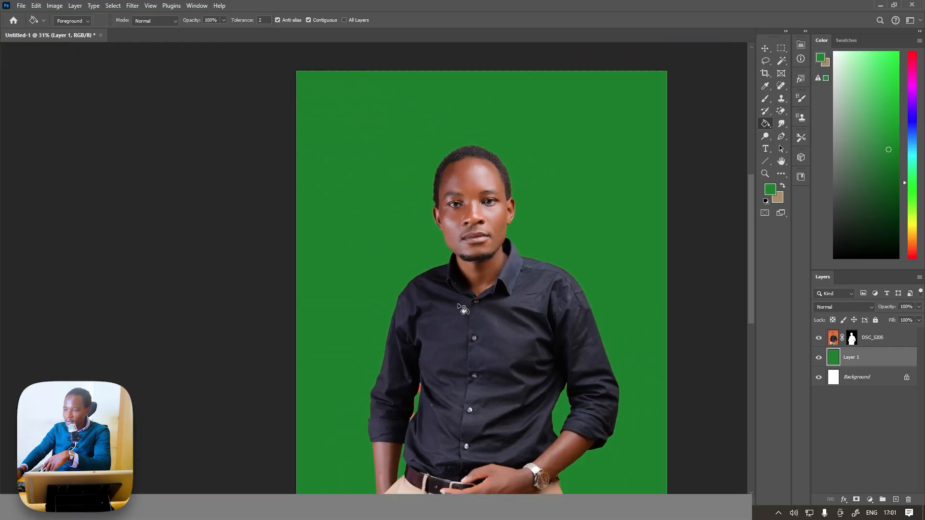
pyautogui.scroll(8, 458, 303)
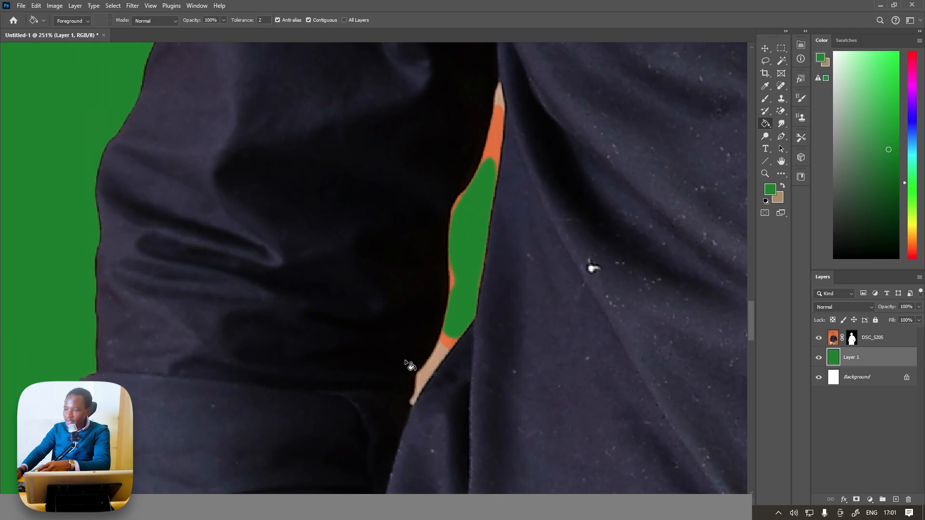
pyautogui.click(850, 340)
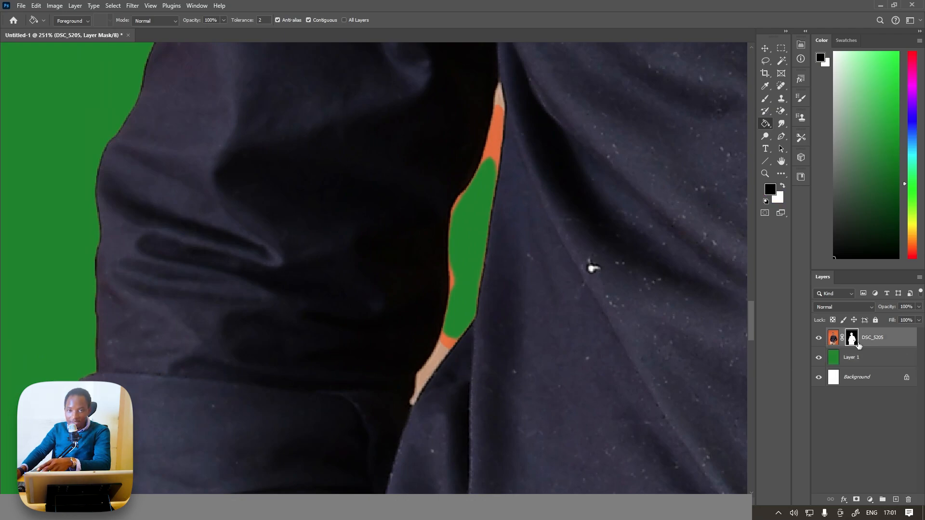
pyautogui.click(132, 6)
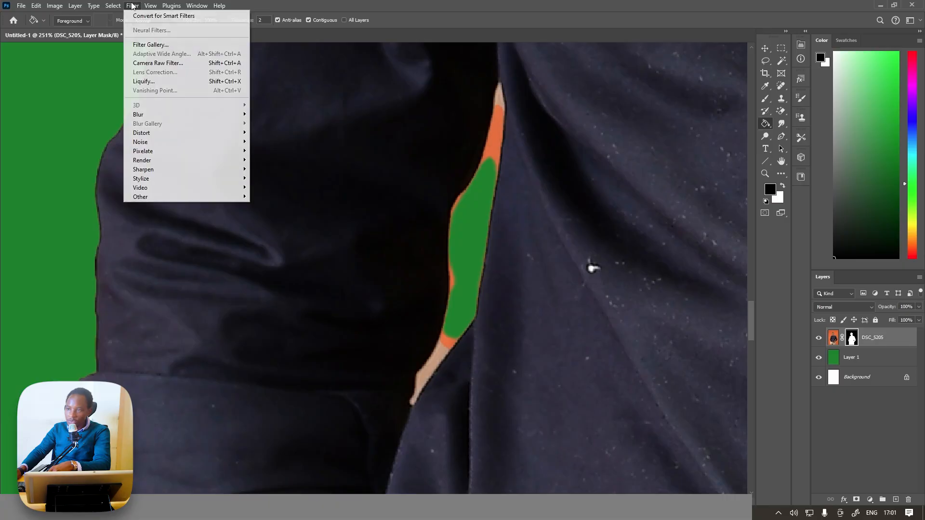
pyautogui.moveTo(160, 196)
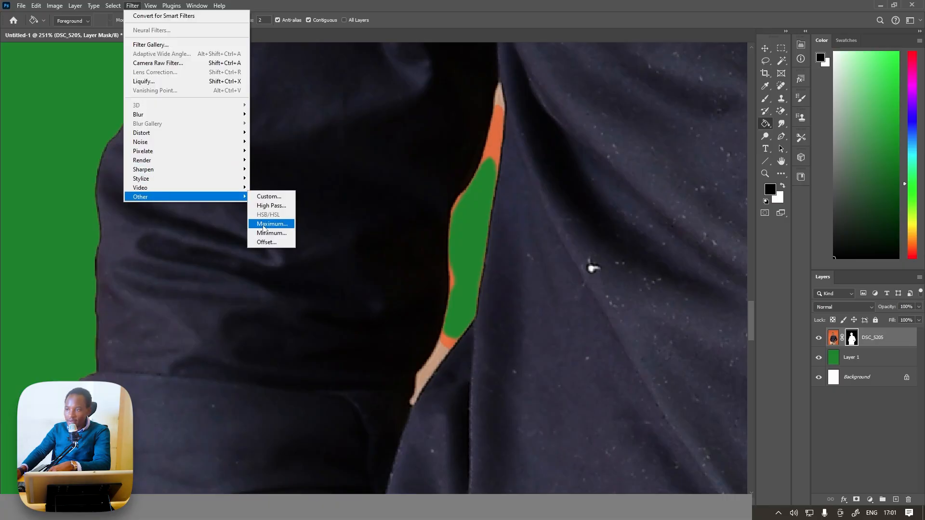
pyautogui.click(266, 234)
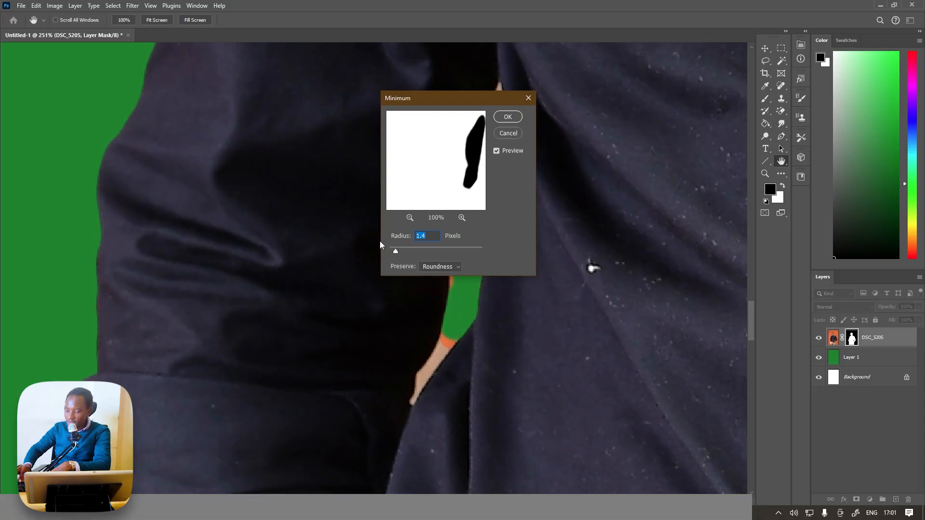
pyautogui.write('.9')
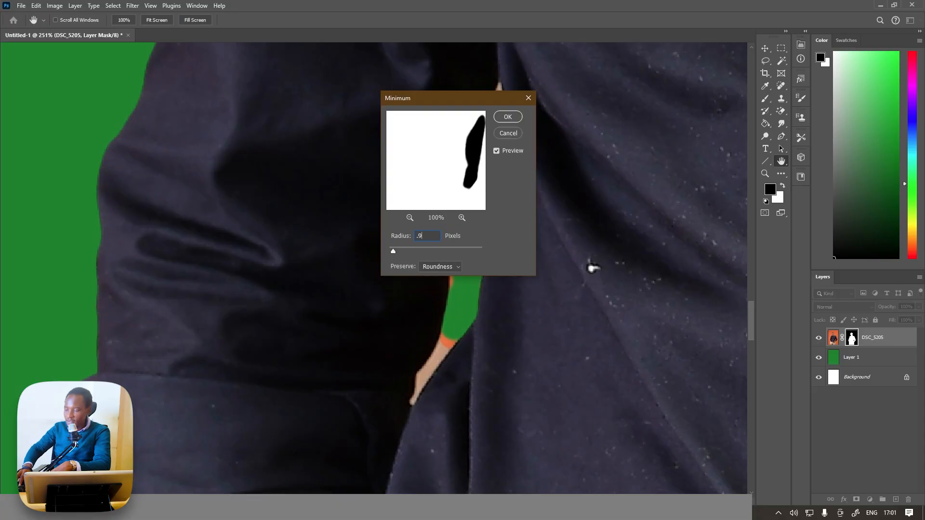
pyautogui.click(513, 117)
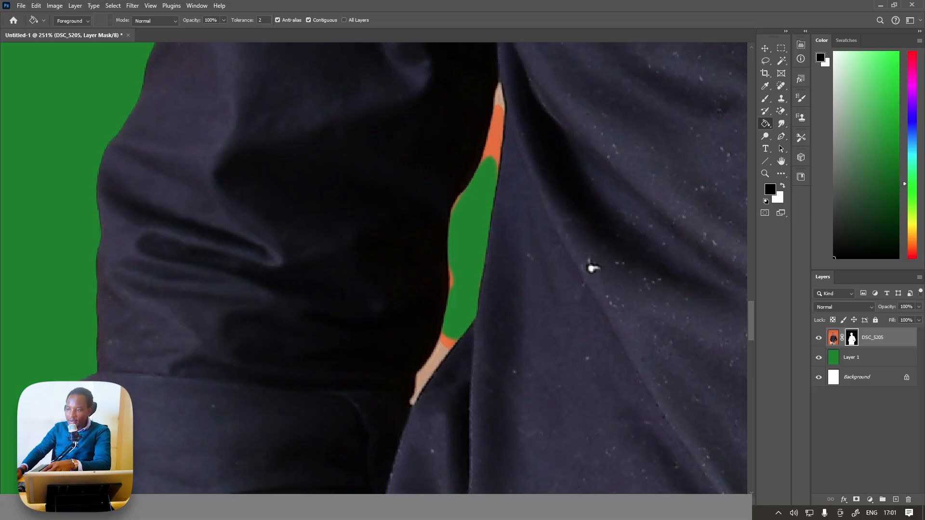
# Outline the upper part of the gap between the arm and torso, including its leftover orange, with the Polygonal Lasso.
pyautogui.scroll(-2, 91, 297)
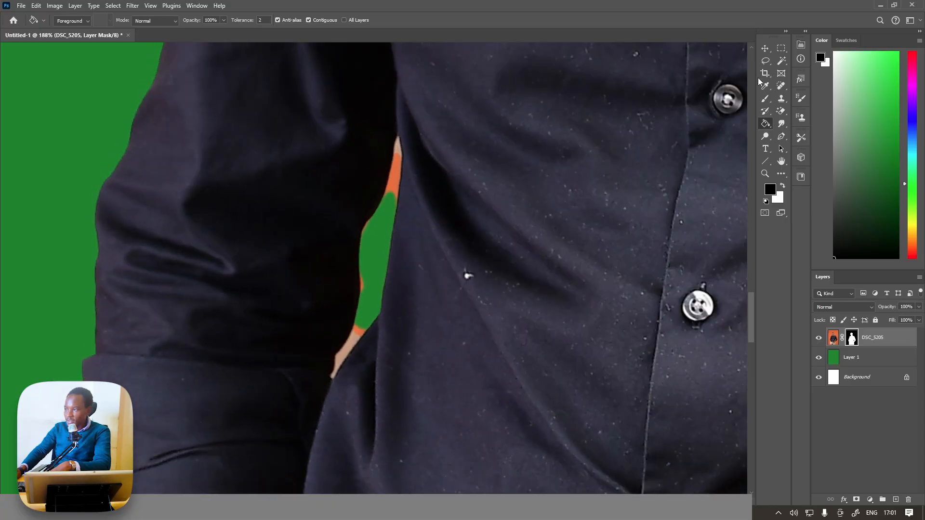
pyautogui.moveTo(765, 62); pyautogui.dragTo(796, 73)
pyautogui.click(397, 136)
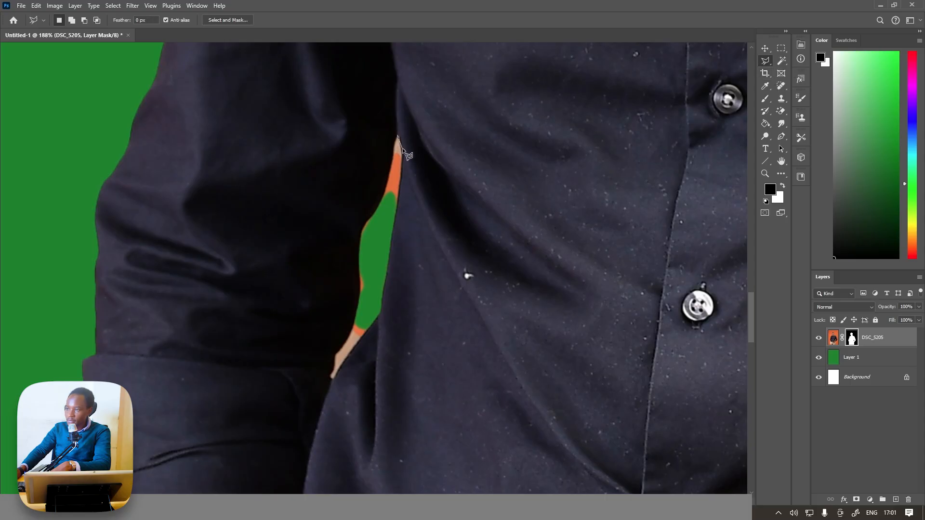
pyautogui.click(401, 154)
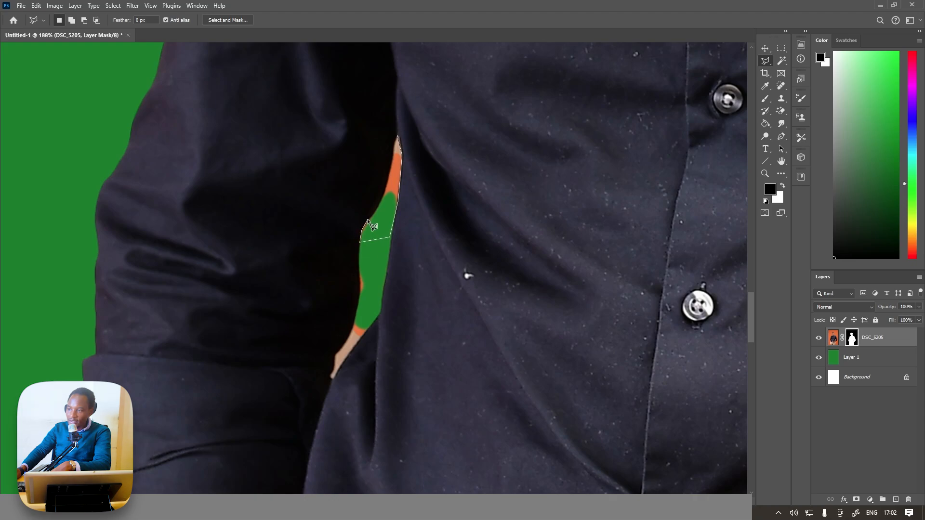
pyautogui.click(377, 210)
pyautogui.click(397, 137)
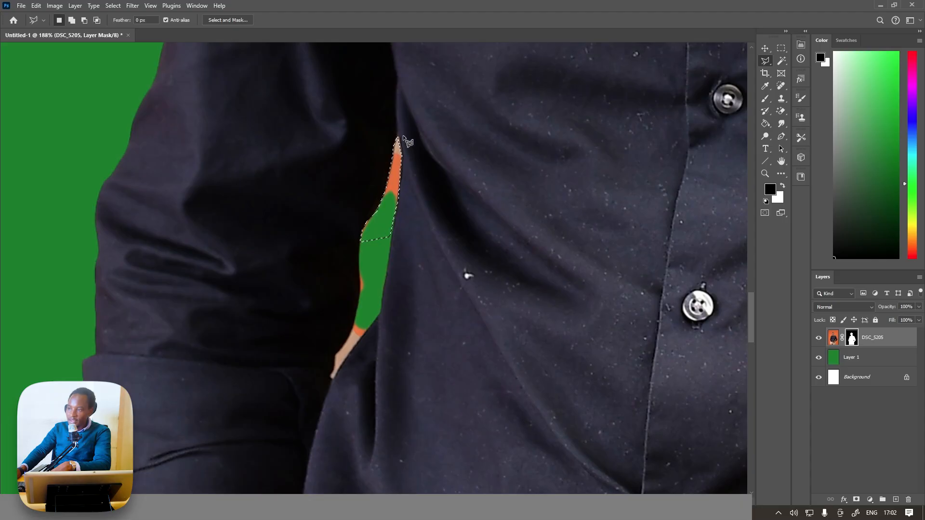
# Paint black on the portrait's mask inside the selection with a 100 px Hard Round brush to hide the leftover orange.
pyautogui.click(764, 100)
pyautogui.click(70, 20)
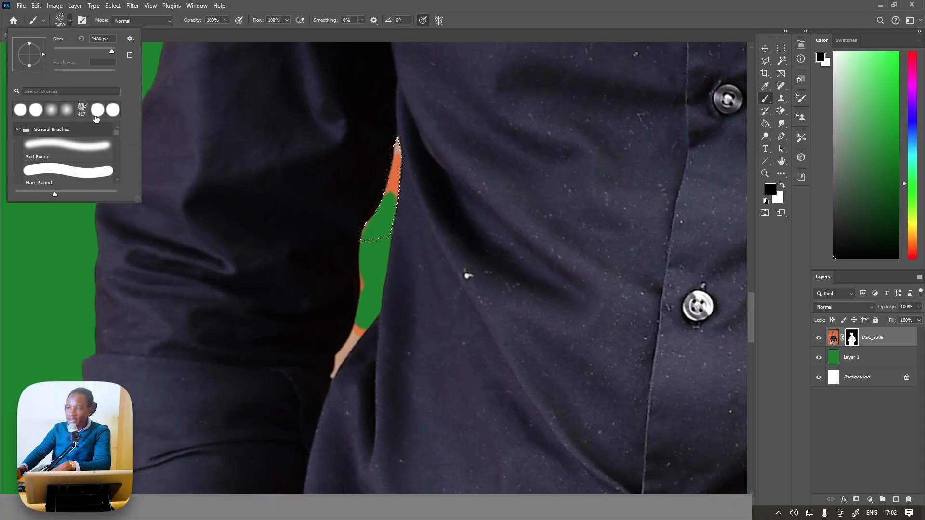
pyautogui.click(97, 175)
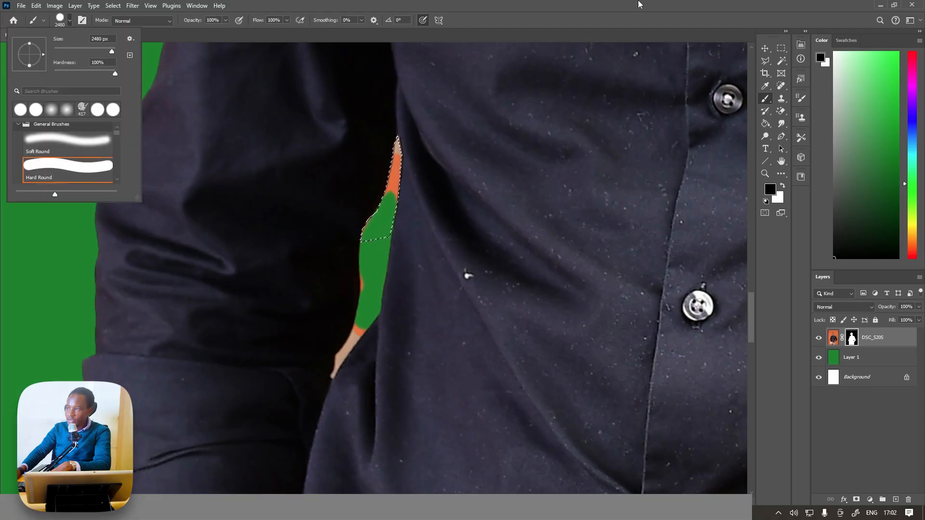
pyautogui.click(230, 248)
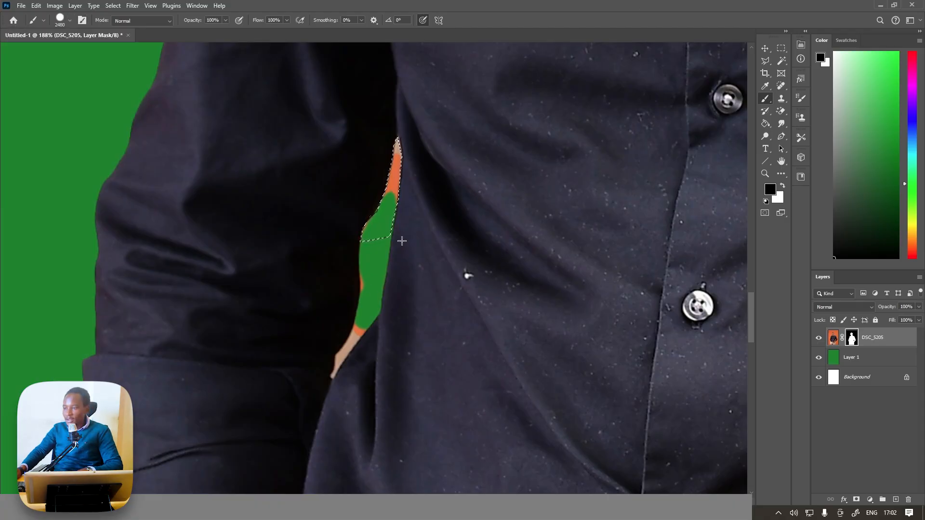
pyautogui.press('[')
pyautogui.press('[')
pyautogui.press('[')
pyautogui.press('[')
pyautogui.press('[')
pyautogui.press('[')
pyautogui.press('[')
pyautogui.press('[')
pyautogui.press('[')
pyautogui.press('[')
pyautogui.press('[')
pyautogui.press('[')
pyautogui.press('[')
pyautogui.press('[')
pyautogui.press('[')
pyautogui.press('[')
pyautogui.press('[')
pyautogui.press('[')
pyautogui.press('[')
pyautogui.press('[')
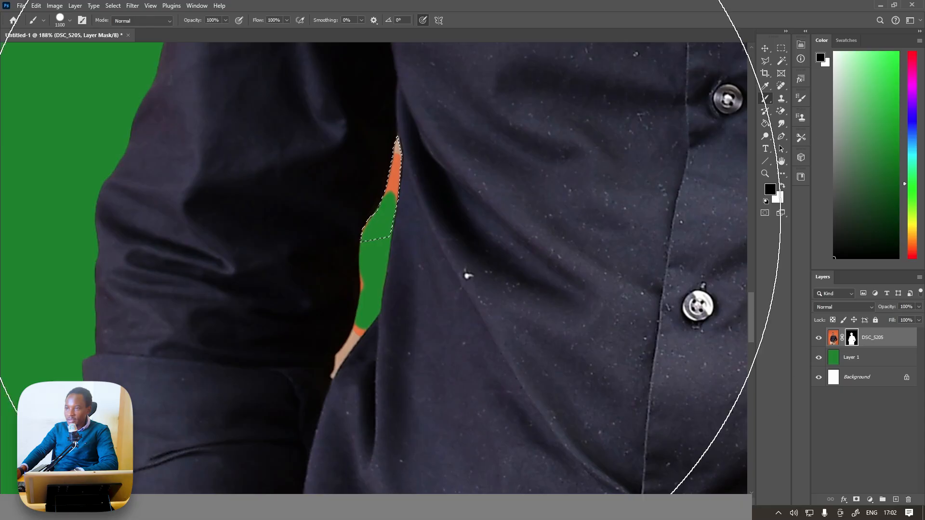
pyautogui.press('[')
pyautogui.press('[')
pyautogui.press('[')
pyautogui.press('[')
pyautogui.press('[')
pyautogui.press('[')
pyautogui.press('[')
pyautogui.press('[')
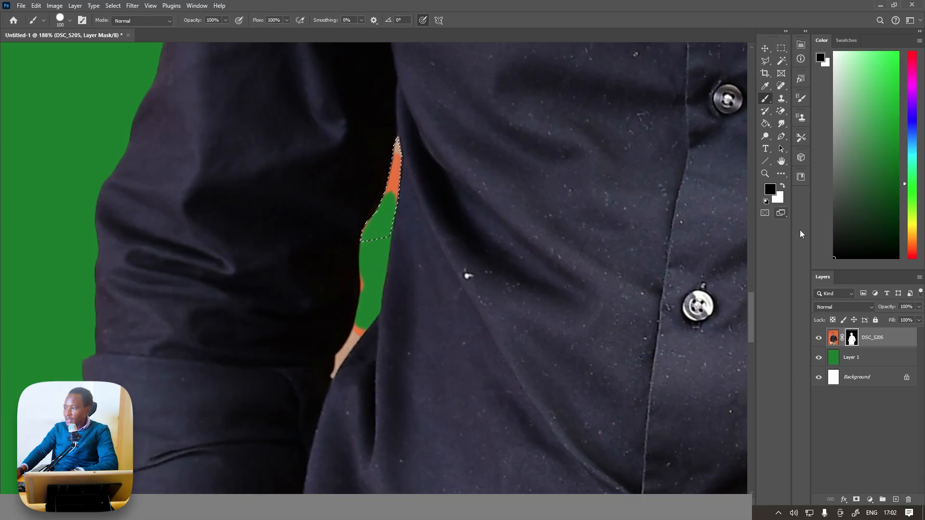
pyautogui.moveTo(372, 259)
pyautogui.mouseDown()
pyautogui.moveTo(391, 140)
pyautogui.moveTo(386, 202)
pyautogui.moveTo(368, 244)
pyautogui.mouseUp()
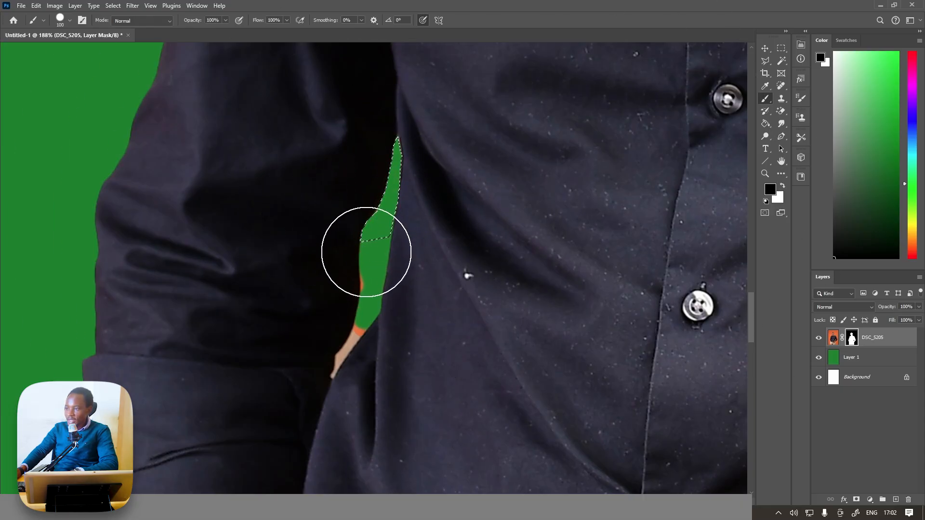
# Outline the lower leftover background between the arm and torso with the Polygonal Lasso and paint it out on the mask in black.
pyautogui.click(765, 61)
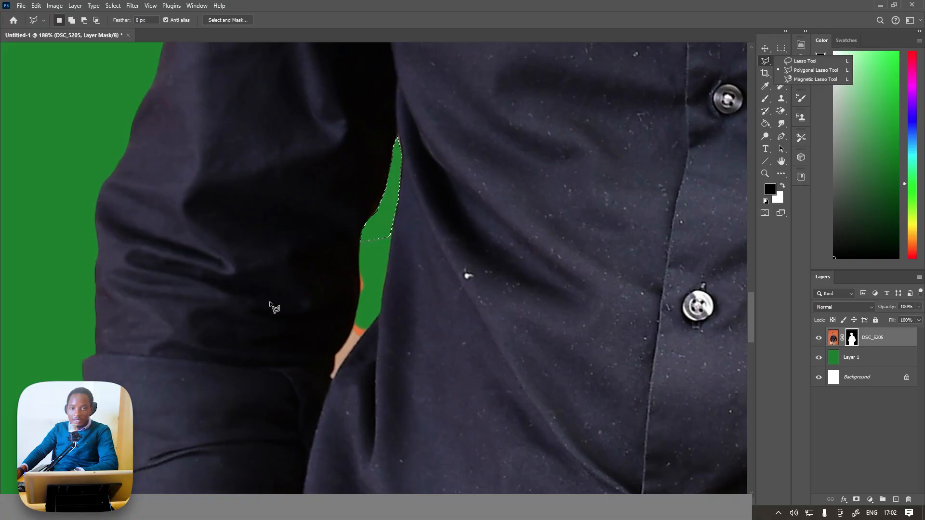
pyautogui.scroll(3, 338, 350)
pyautogui.moveTo(393, 282); pyautogui.dragTo(397, 305)
pyautogui.click(396, 305)
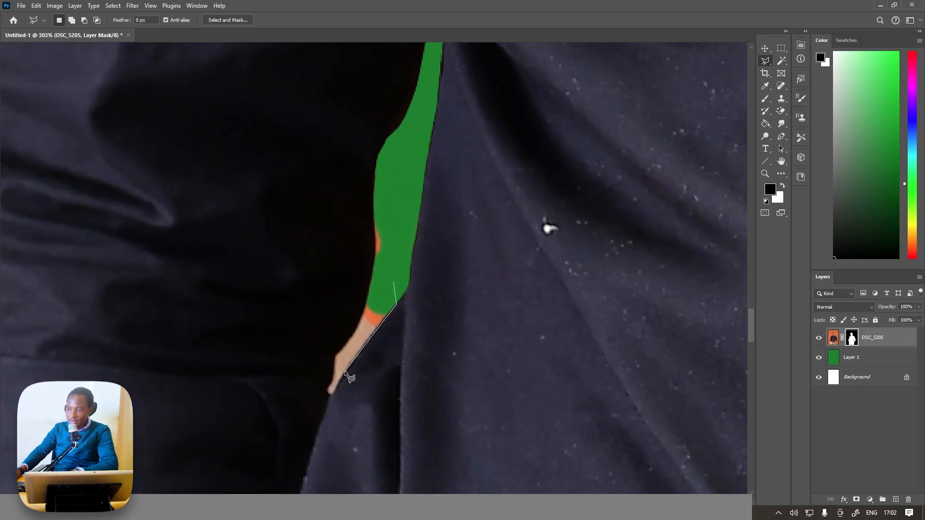
pyautogui.click(331, 397)
pyautogui.click(333, 356)
pyautogui.click(366, 304)
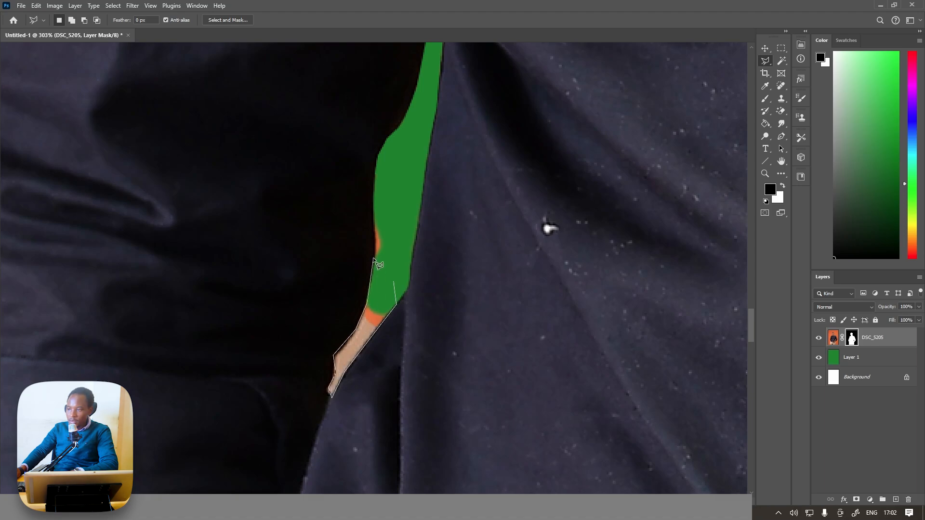
pyautogui.click(373, 206)
pyautogui.click(402, 187)
pyautogui.doubleClick(393, 281)
pyautogui.click(767, 100)
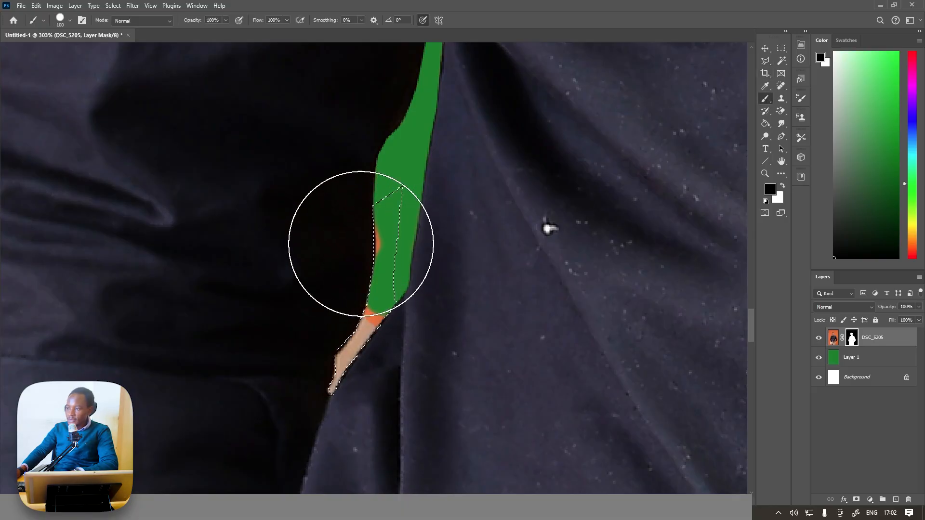
pyautogui.moveTo(362, 242); pyautogui.dragTo(316, 392)
# Scale the masked portrait down to about 73.9% with Free Transform and position him in the upper part of the canvas.
pyautogui.scroll(-8, 320, 324)
pyautogui.scroll(-3, 312, 315)
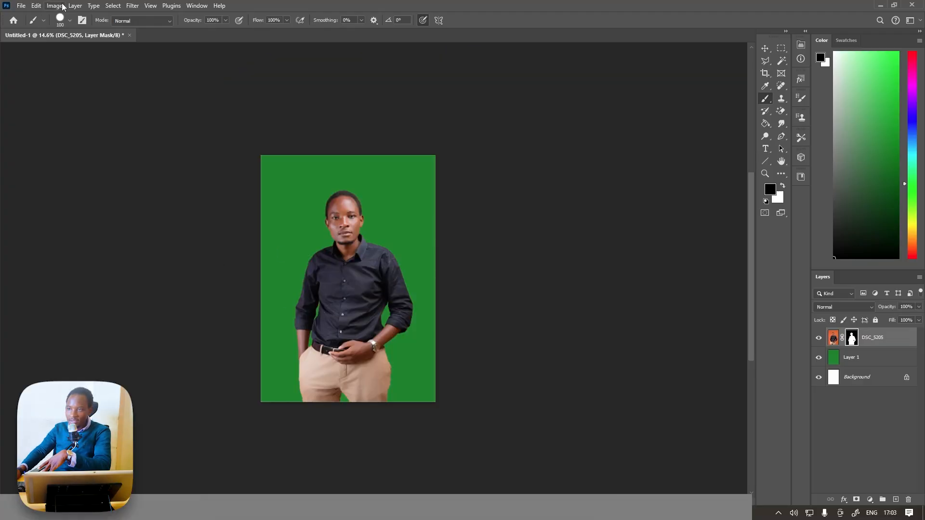
pyautogui.click(36, 5)
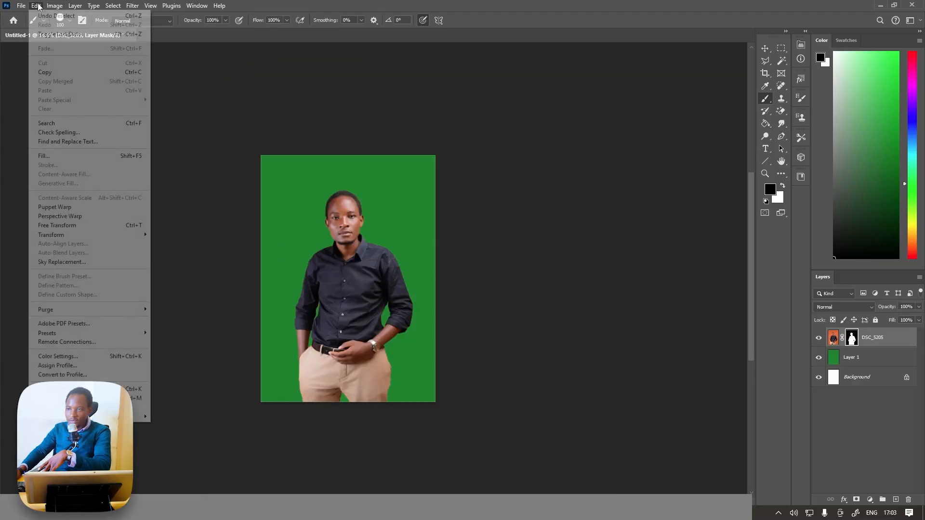
pyautogui.click(90, 225)
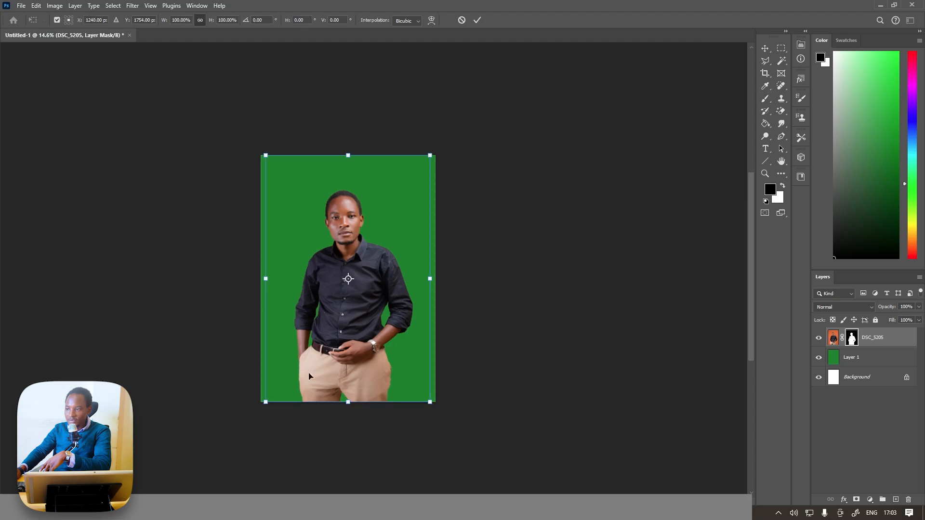
pyautogui.moveTo(355, 403); pyautogui.dragTo(352, 337)
pyautogui.scroll(2, 356, 283)
pyautogui.moveTo(358, 288); pyautogui.dragTo(358, 268)
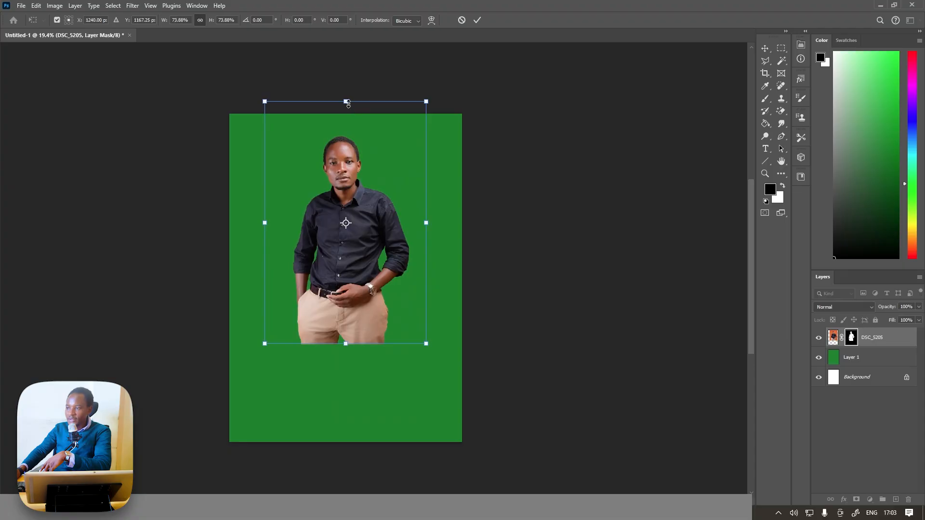
pyautogui.click(479, 20)
# Delete the solid green layer behind the portrait and add a new empty layer above the white background.
pyautogui.click(860, 357)
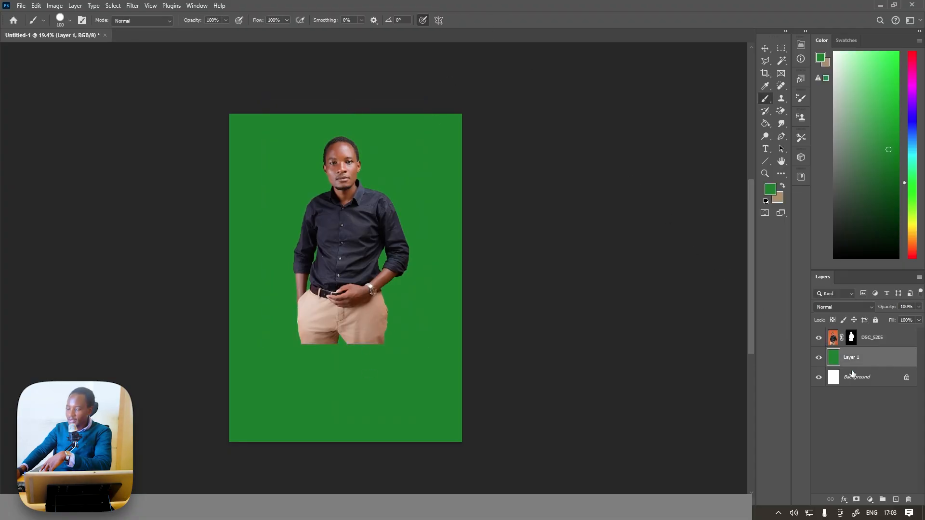
pyautogui.press('Delete')
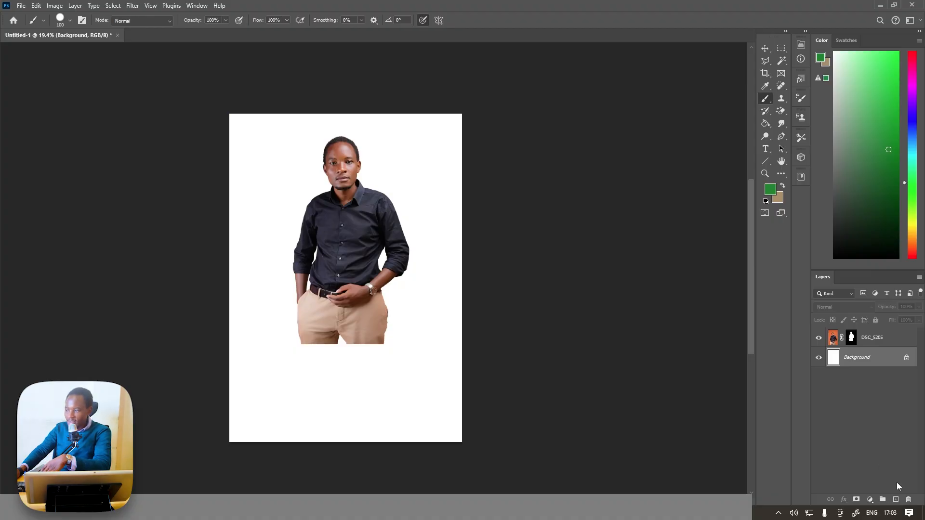
pyautogui.click(896, 500)
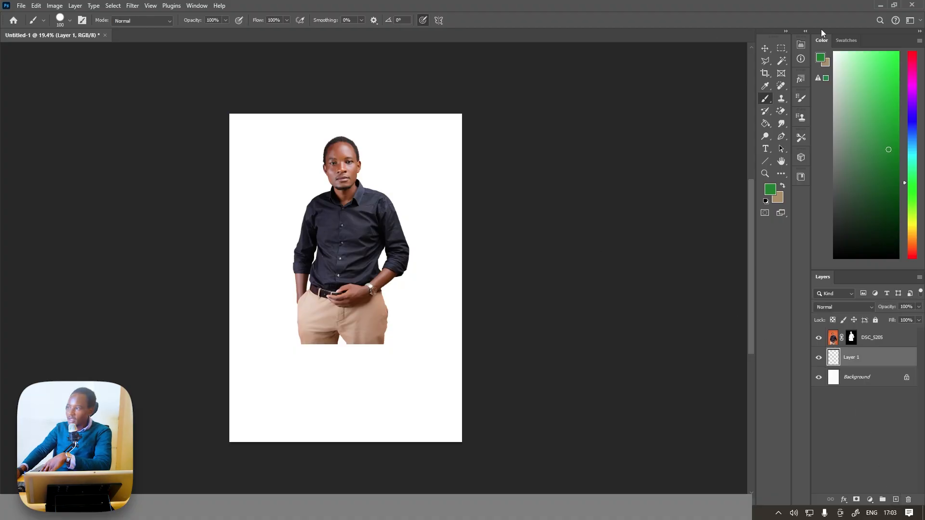
# Set the foreground colour to a light orange.
pyautogui.click(846, 40)
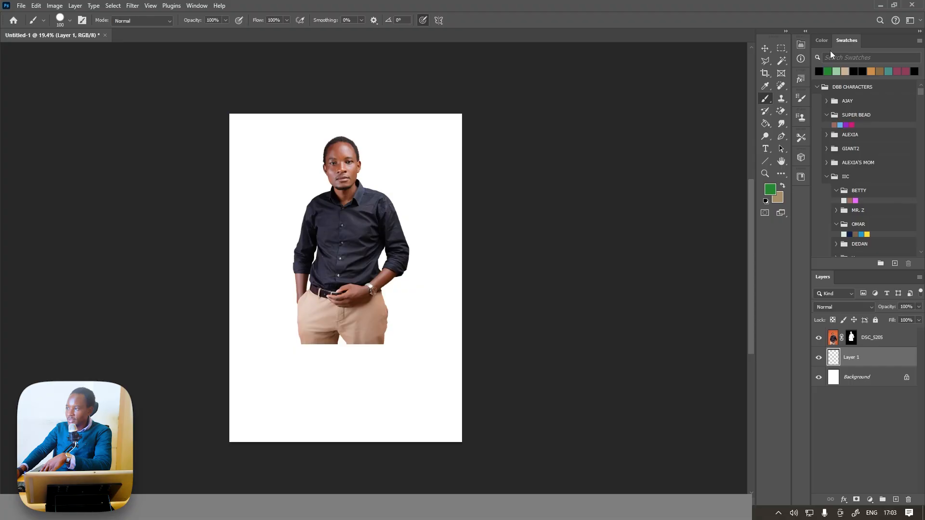
pyautogui.click(821, 40)
pyautogui.click(916, 238)
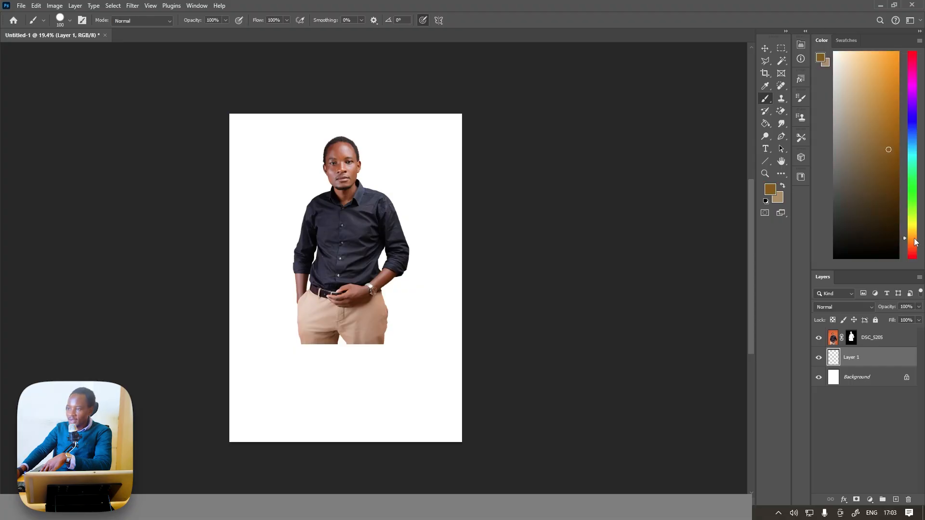
pyautogui.click(876, 56)
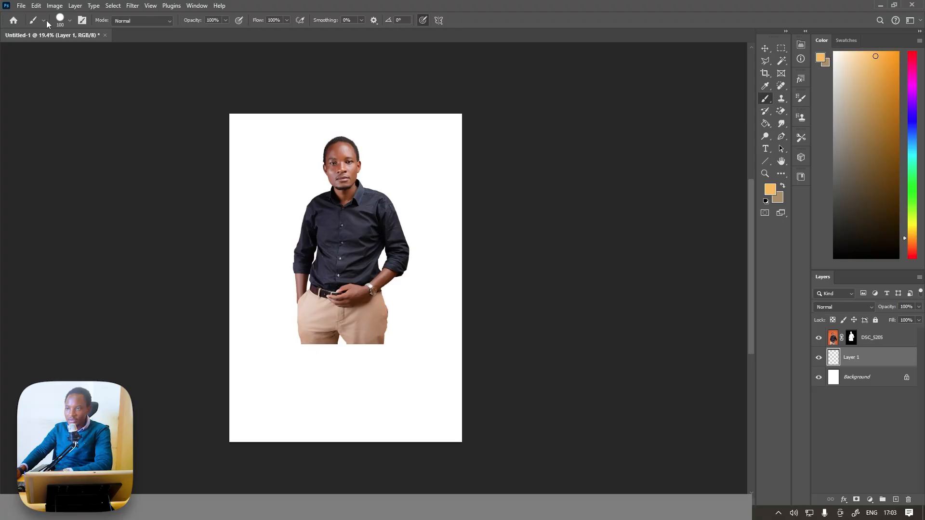
# Paint the lower part of the new layer light orange with a Soft Round brush enlarged to 2500 px, fading into white above.
pyautogui.click(71, 21)
pyautogui.click(93, 146)
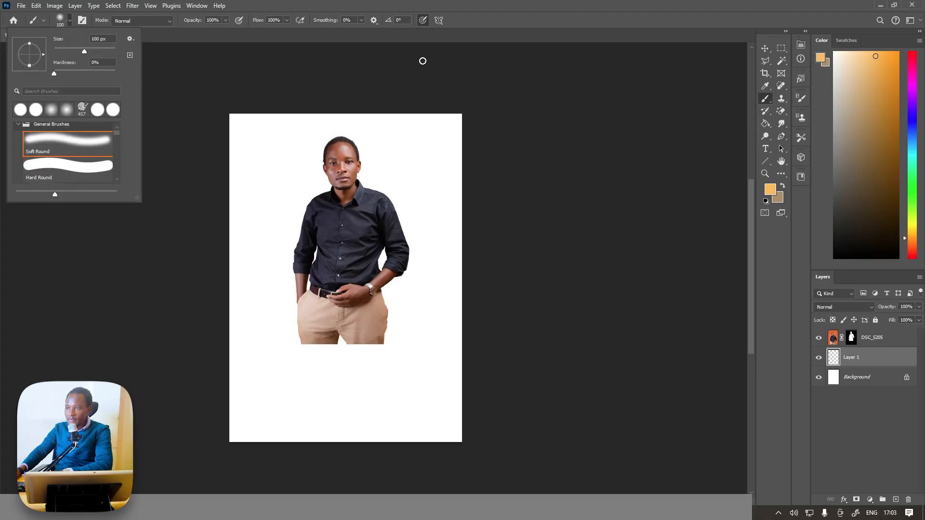
pyautogui.click(540, 96)
pyautogui.press(']')
pyautogui.press(']')
pyautogui.press(']')
pyautogui.press(']')
pyautogui.press(']')
pyautogui.press(']')
pyautogui.press(']')
pyautogui.press(']')
pyautogui.press(']')
pyautogui.press(']')
pyautogui.press(']')
pyautogui.press(']')
pyautogui.press(']')
pyautogui.press(']')
pyautogui.press(']')
pyautogui.press(']')
pyautogui.press(']')
pyautogui.press(']')
pyautogui.press(']')
pyautogui.press(']')
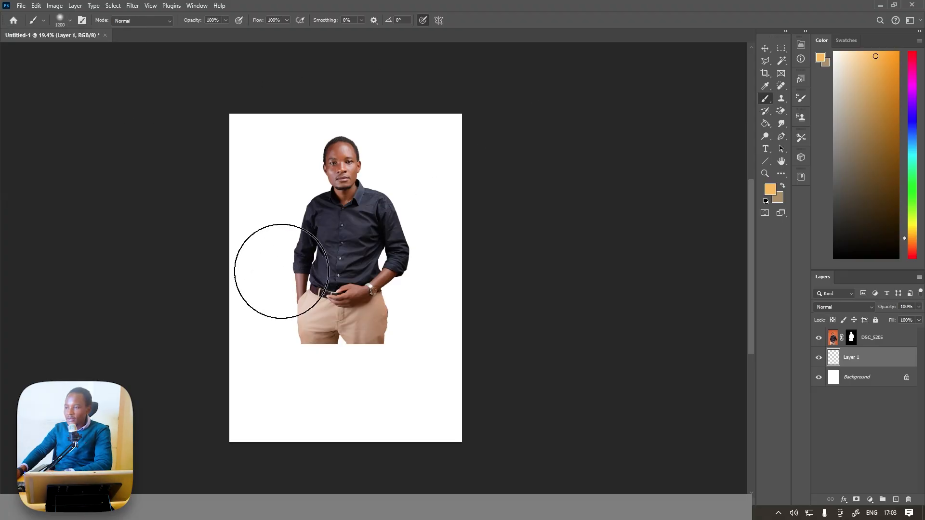
pyautogui.moveTo(244, 282)
pyautogui.mouseDown()
pyautogui.moveTo(412, 334)
pyautogui.moveTo(565, 307)
pyautogui.moveTo(548, 321)
pyautogui.moveTo(179, 403)
pyautogui.moveTo(421, 380)
pyautogui.moveTo(482, 346)
pyautogui.mouseUp()
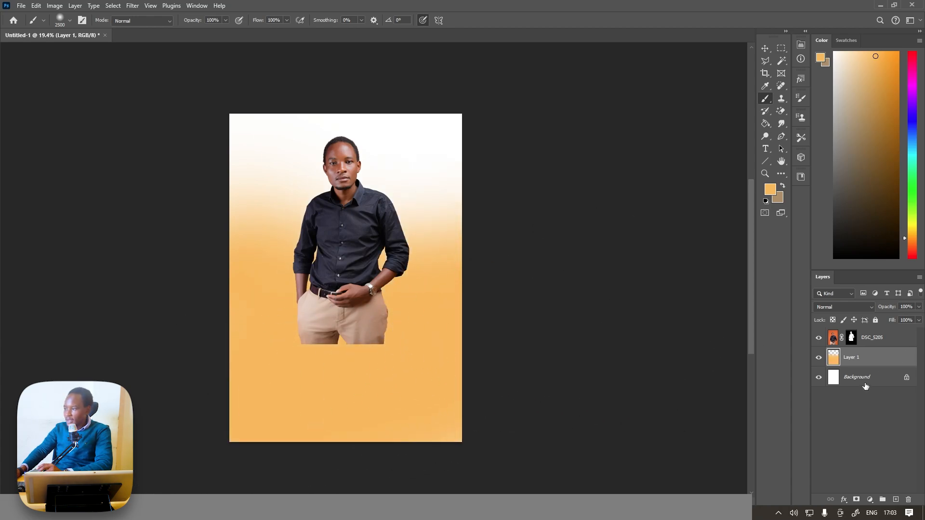
# Add a layer above the portrait and place the flag ribbon image 10490643_4480801.png there from the KENYA folder in File Explorer.
pyautogui.click(891, 342)
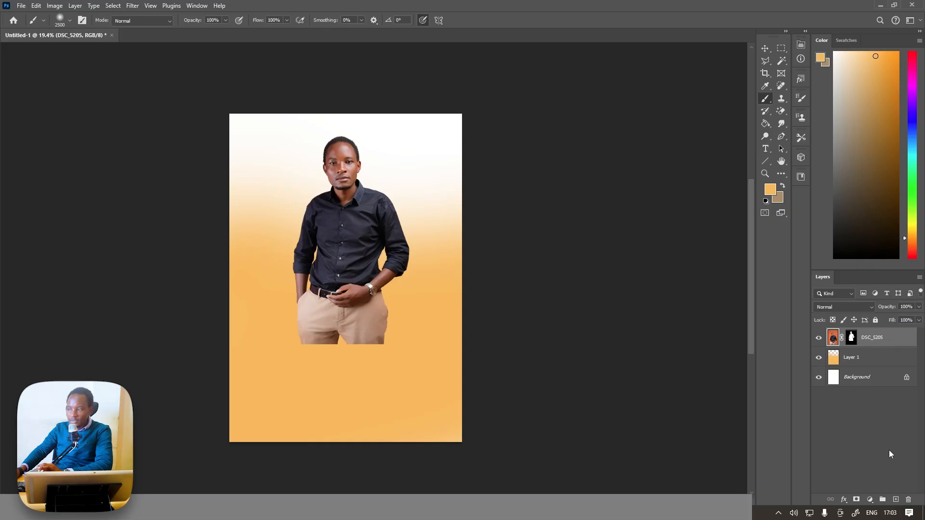
pyautogui.click(895, 500)
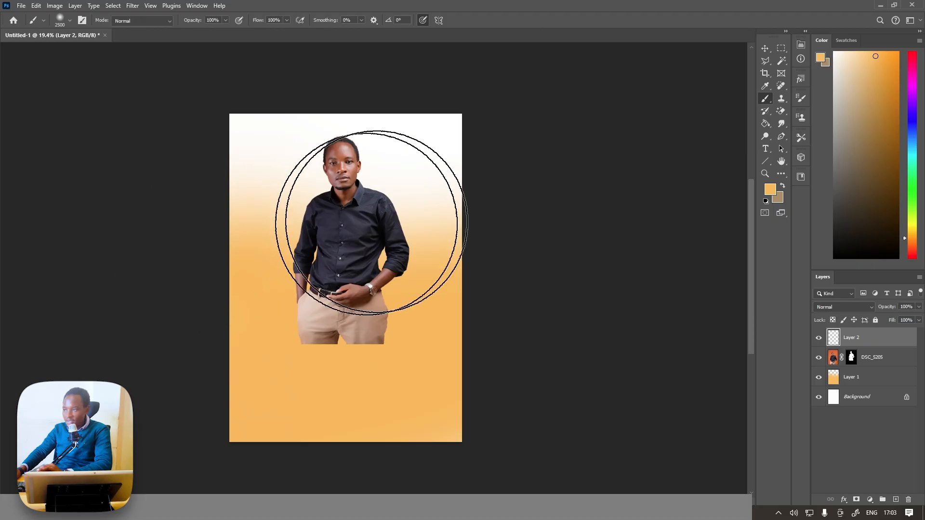
pyautogui.click(845, 40)
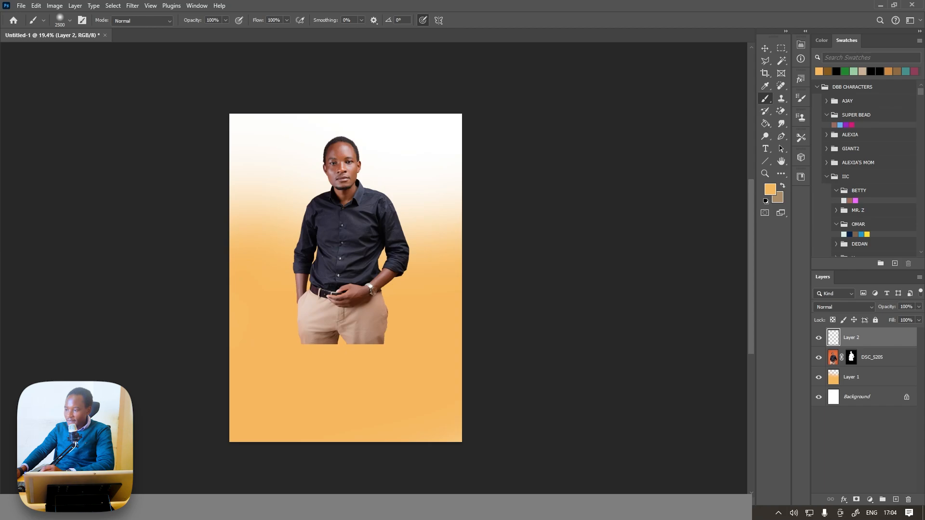
pyautogui.hotkey('alt', 'Tab')
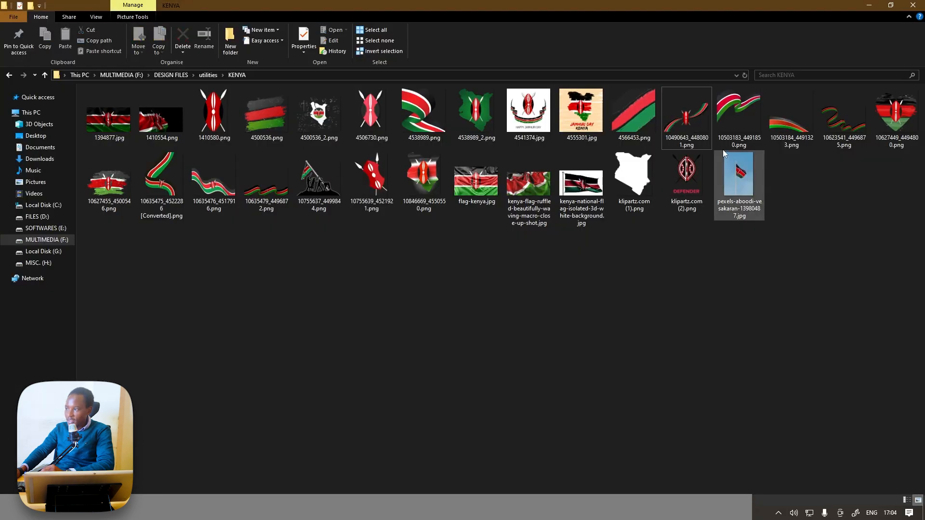
pyautogui.moveTo(687, 118); pyautogui.dragTo(412, 412)
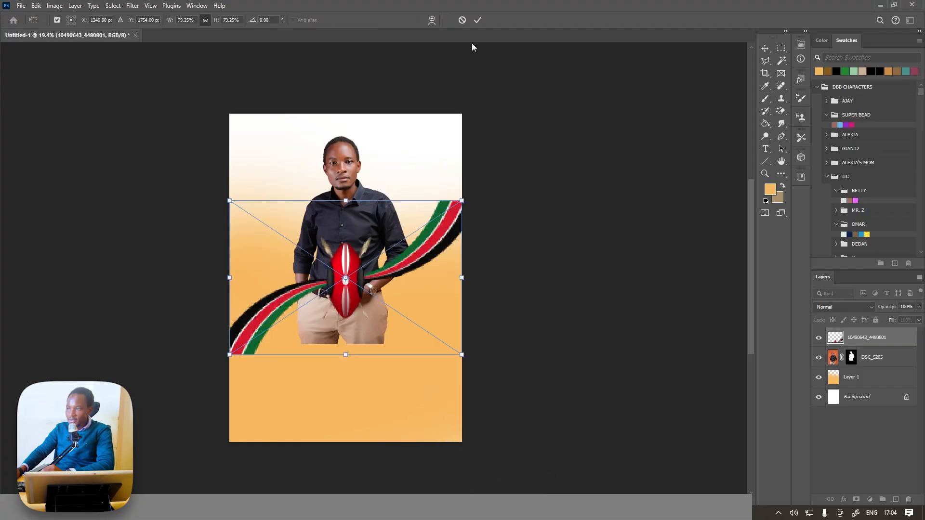
pyautogui.click(478, 20)
# Sample the dark green of the flag ribbon (#00672d) as the foreground colour.
pyautogui.press('b')
pyautogui.scroll(5, 386, 264)
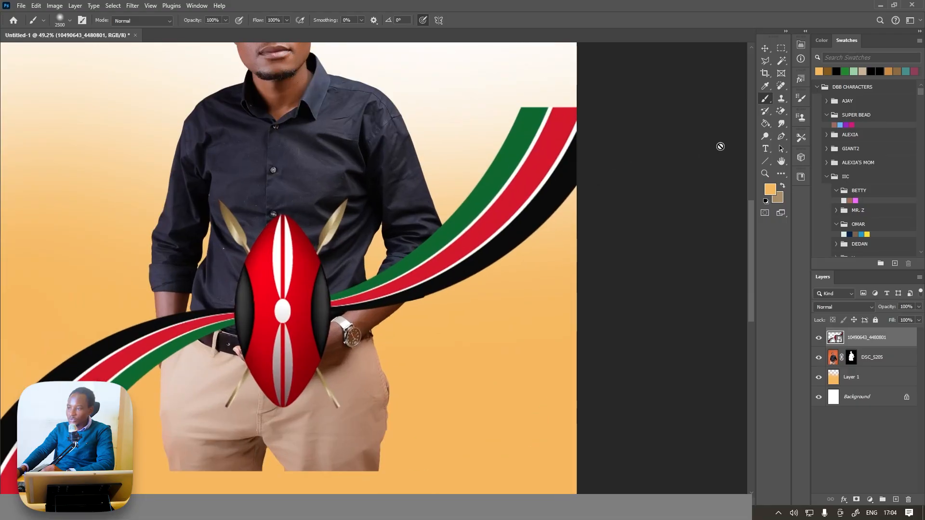
pyautogui.press('i')
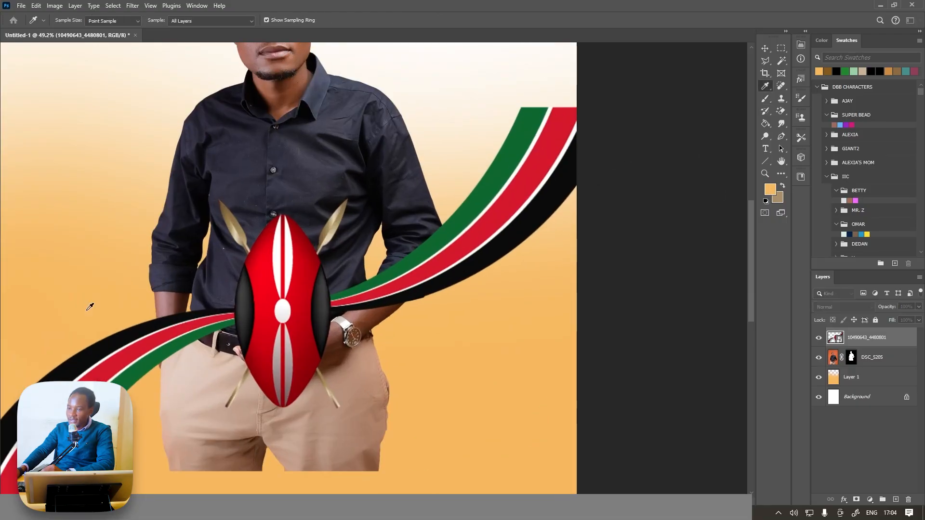
pyautogui.click(770, 189)
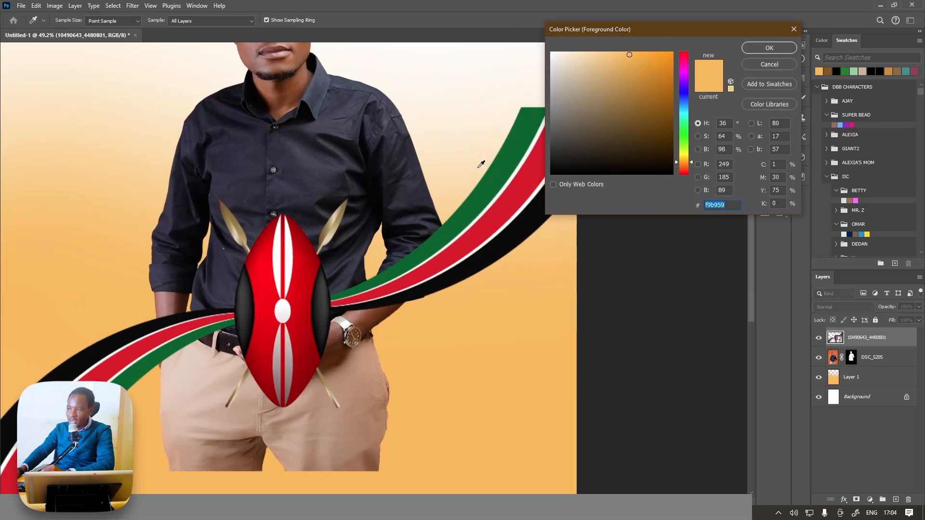
pyautogui.click(480, 193)
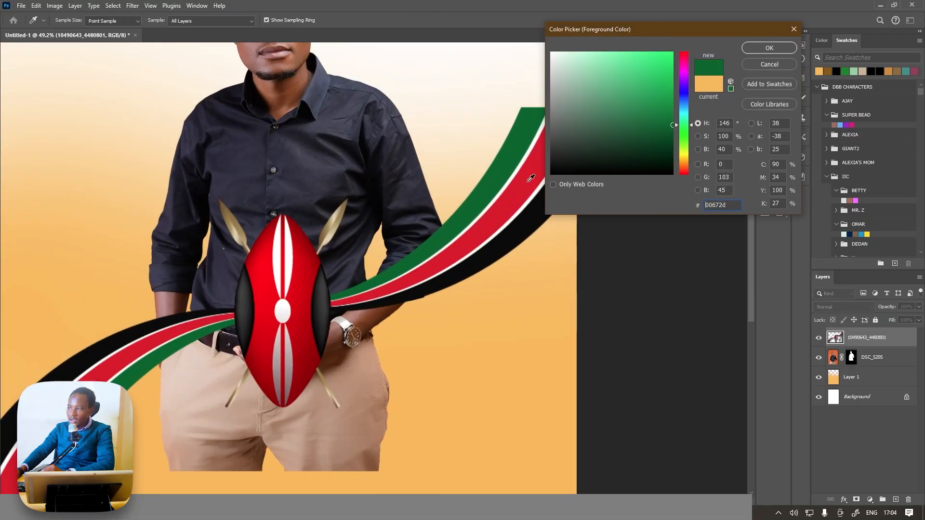
pyautogui.click(770, 47)
pyautogui.press('b')
# Sample the red of the flag ribbon (#d82026) as the foreground colour.
pyautogui.click(770, 189)
pyautogui.click(502, 211)
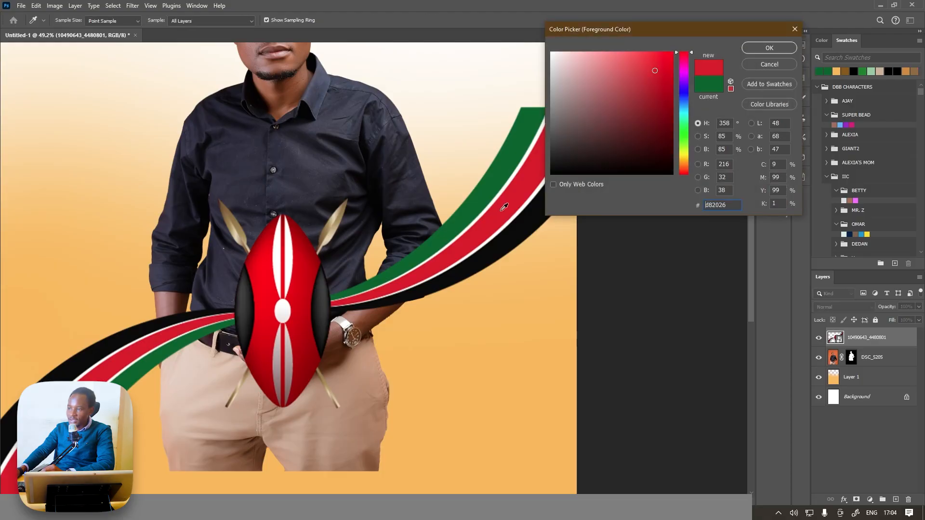
pyautogui.click(764, 47)
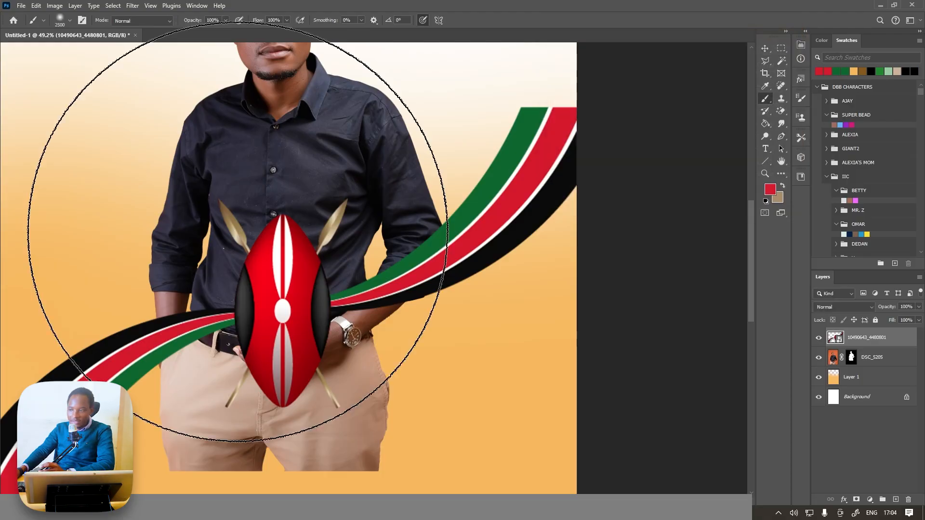
# Hide the flag ribbon layer and add a new empty layer between it and the portrait.
pyautogui.scroll(-3, 241, 229)
pyautogui.click(819, 339)
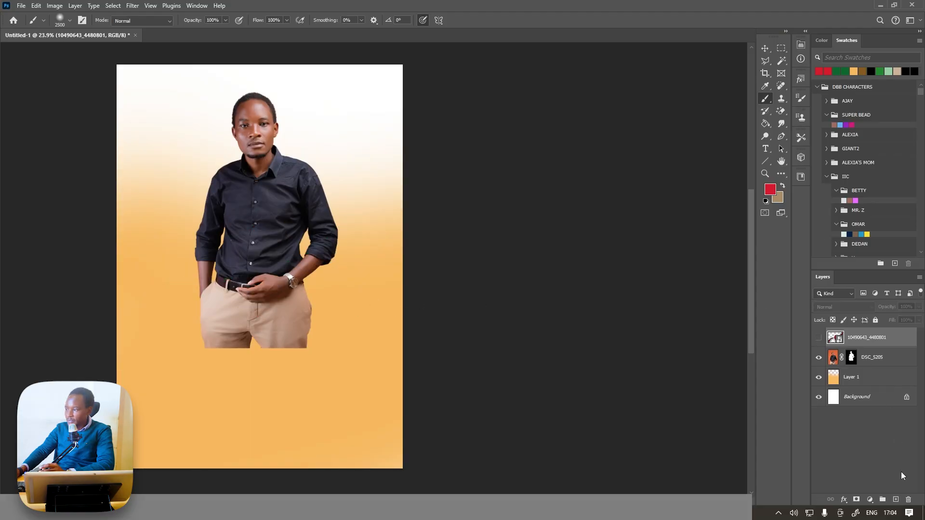
pyautogui.click(896, 500)
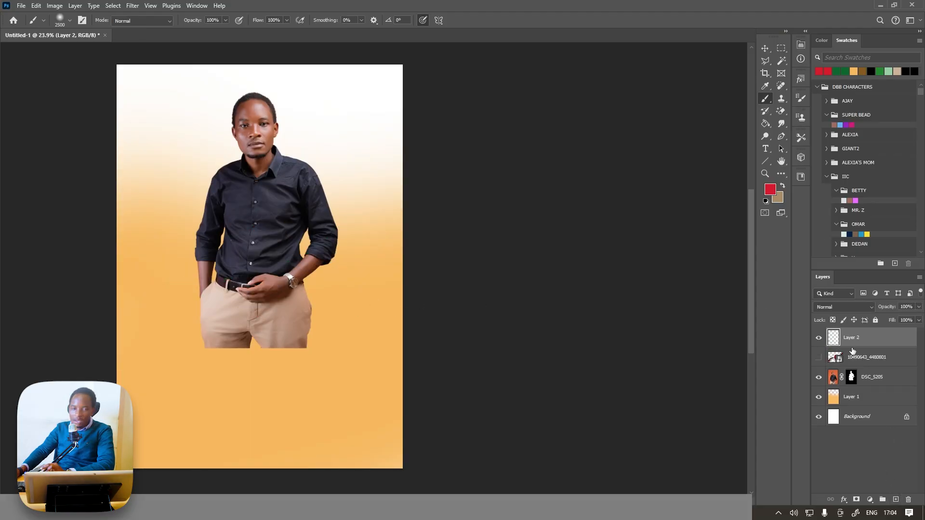
pyautogui.moveTo(853, 351); pyautogui.dragTo(852, 375)
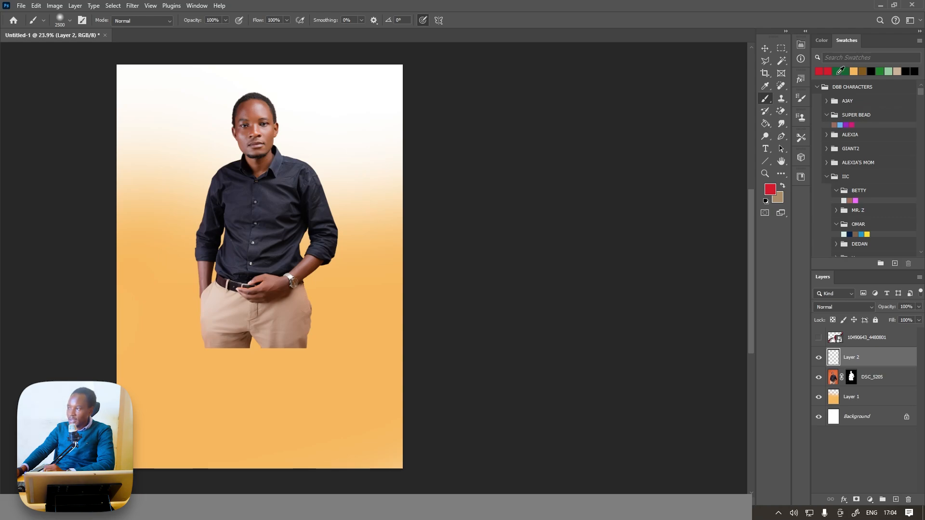
# Paint the canvas's lower part in the sampled dark green on the new layer, fading over the man's trousers with the soft brush.
pyautogui.click(839, 72)
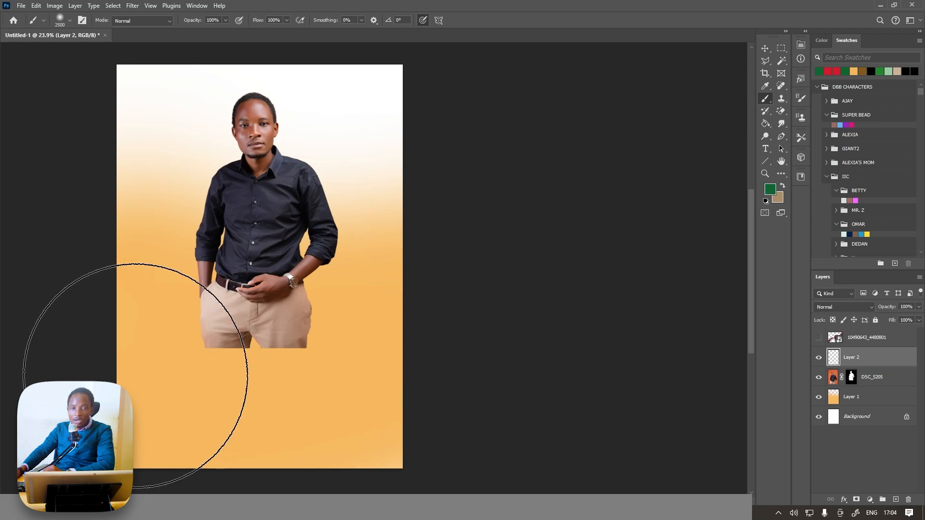
pyautogui.moveTo(61, 351)
pyautogui.mouseDown()
pyautogui.moveTo(238, 394)
pyautogui.moveTo(464, 403)
pyautogui.mouseUp()
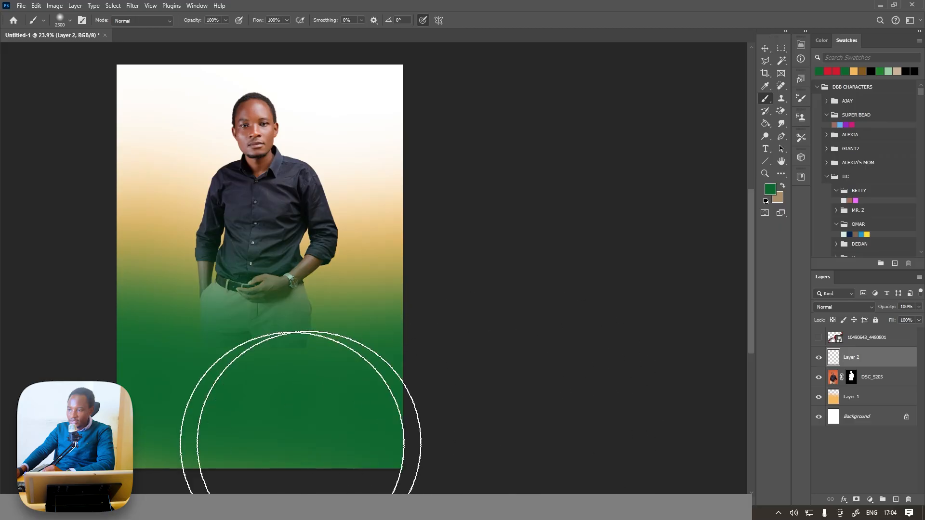
pyautogui.moveTo(293, 444)
pyautogui.mouseDown()
pyautogui.moveTo(310, 455)
pyautogui.moveTo(282, 457)
pyautogui.mouseUp()
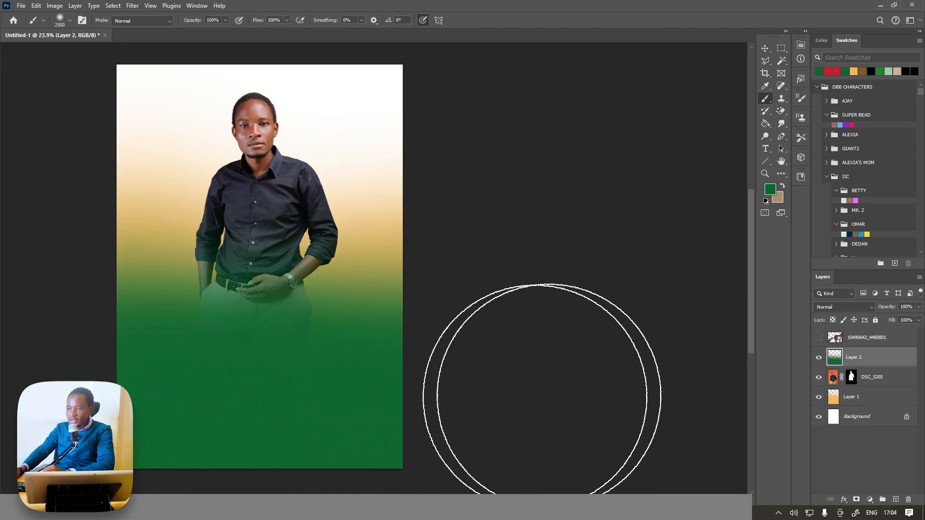
# Add the text "Jamhuri" over the green area and place its layer directly above the green gradient layer.
pyautogui.click(848, 399)
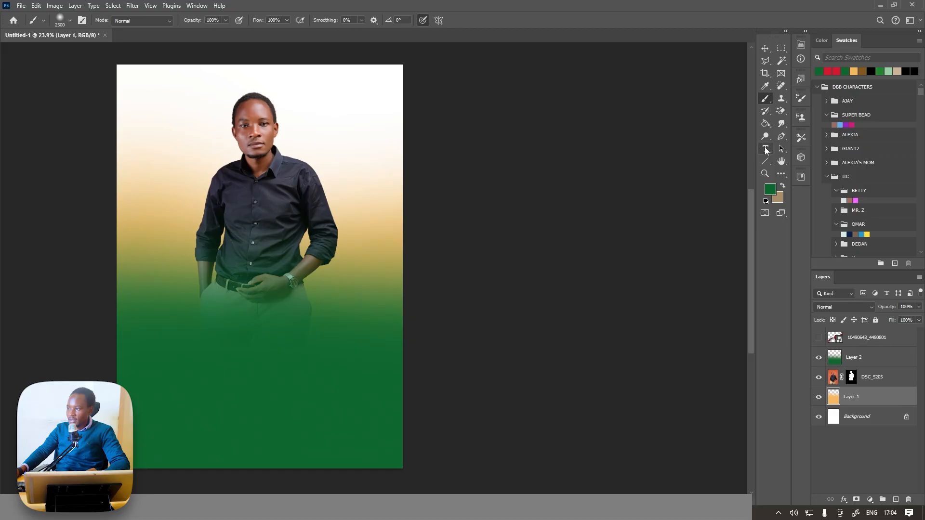
pyautogui.click(766, 149)
pyautogui.click(212, 354)
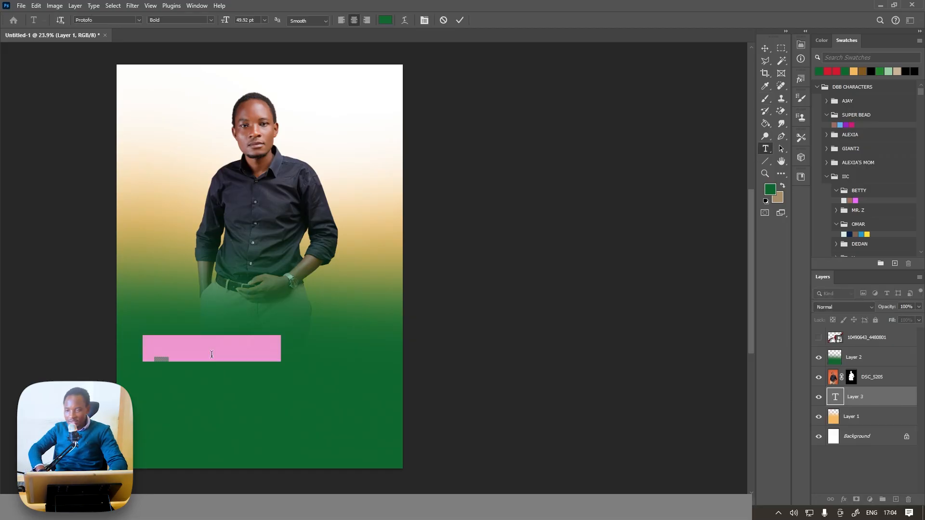
pyautogui.press('Delete')
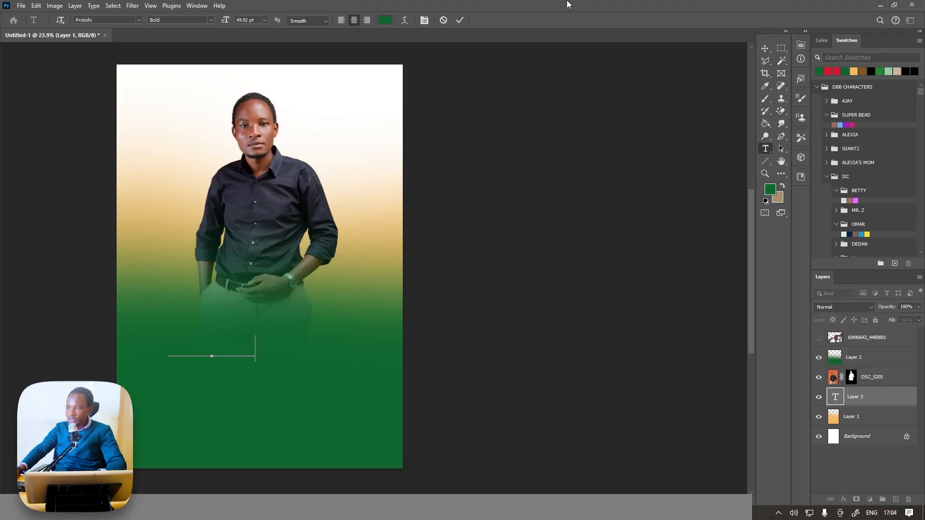
pyautogui.click(460, 21)
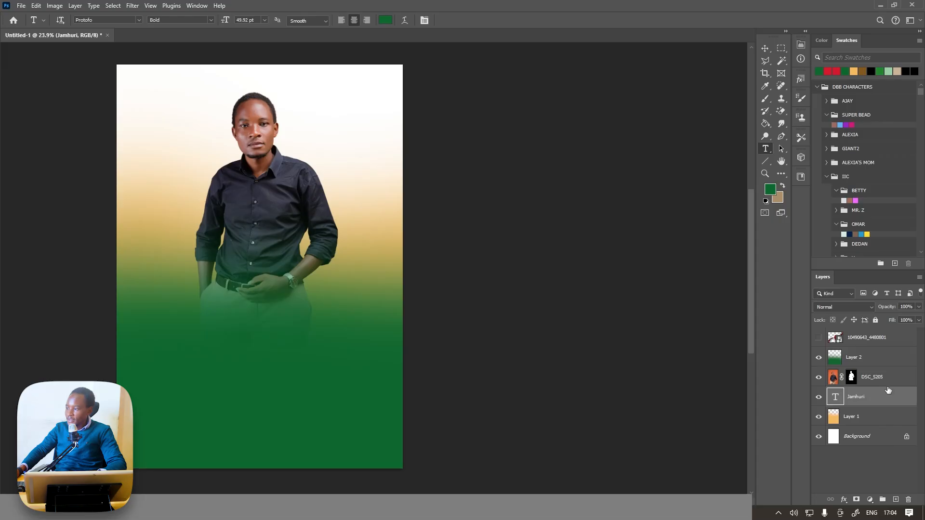
pyautogui.moveTo(888, 396); pyautogui.dragTo(885, 349)
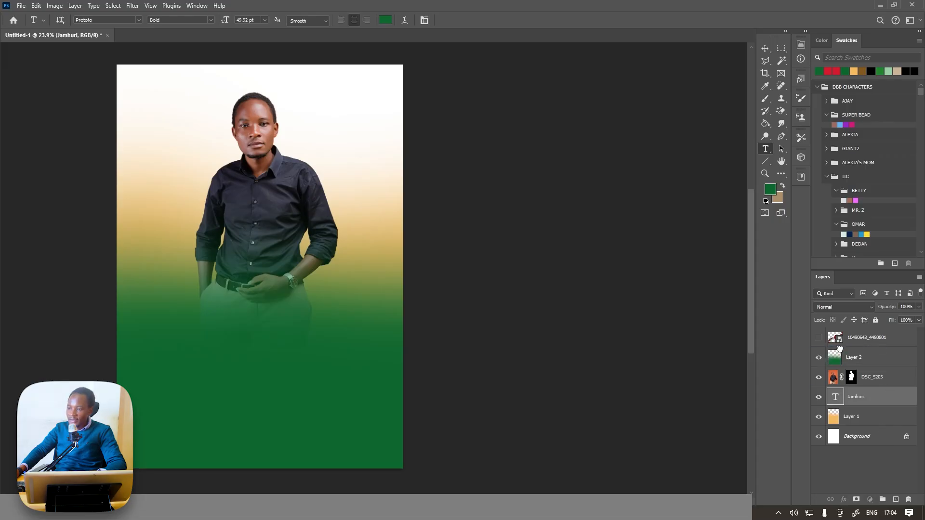
# Set the "Jamhuri" text colour to white (#ffffff).
pyautogui.click(424, 21)
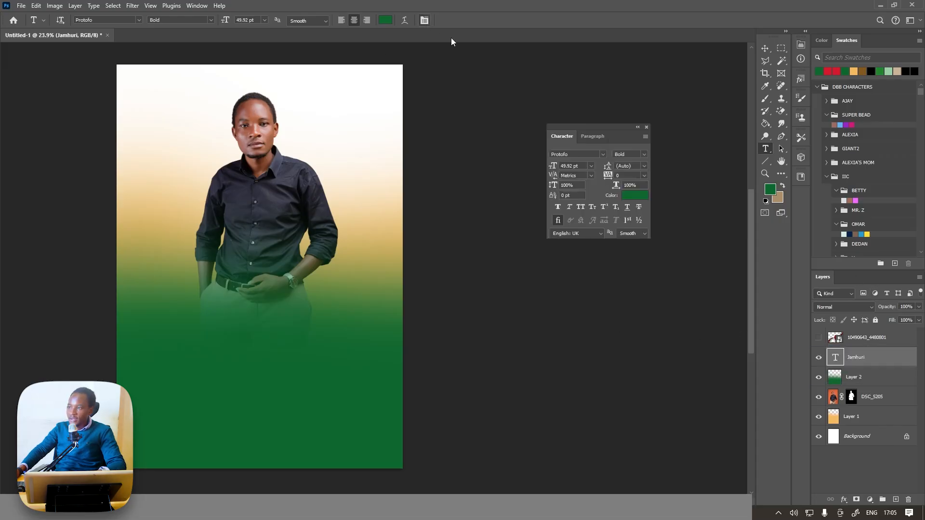
pyautogui.click(627, 194)
pyautogui.moveTo(592, 74); pyautogui.dragTo(551, 52)
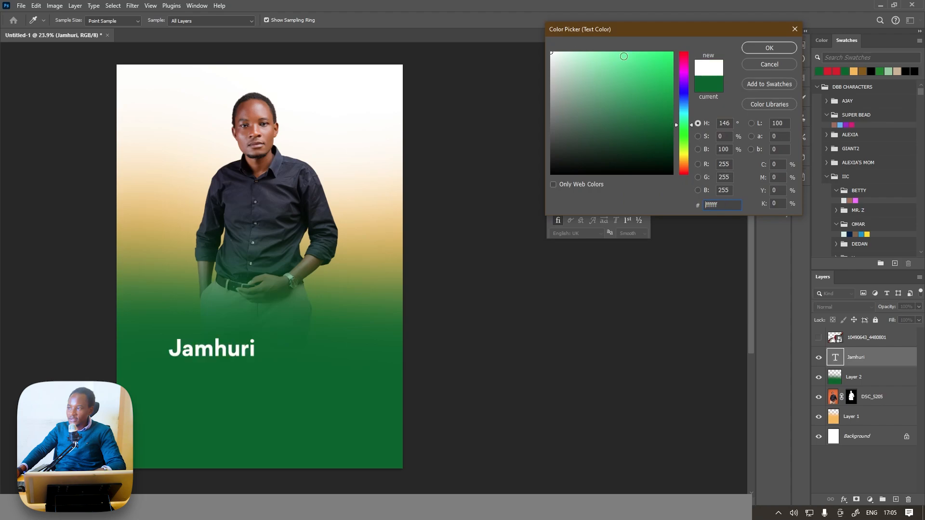
pyautogui.click(769, 48)
# Enlarge the "Jamhuri" text to about 220% and centre it horizontally below the man's belt.
pyautogui.hotkey('ctrl', 't')
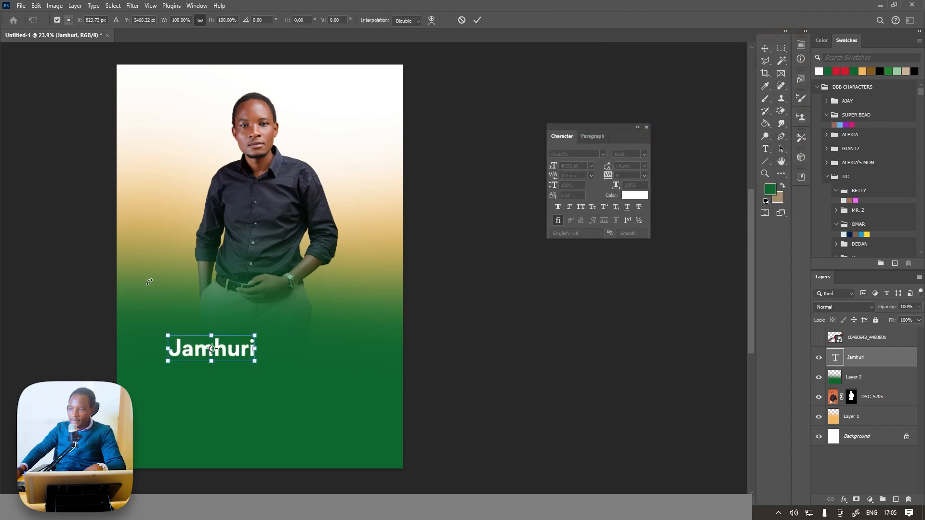
pyautogui.moveTo(255, 335); pyautogui.dragTo(356, 295)
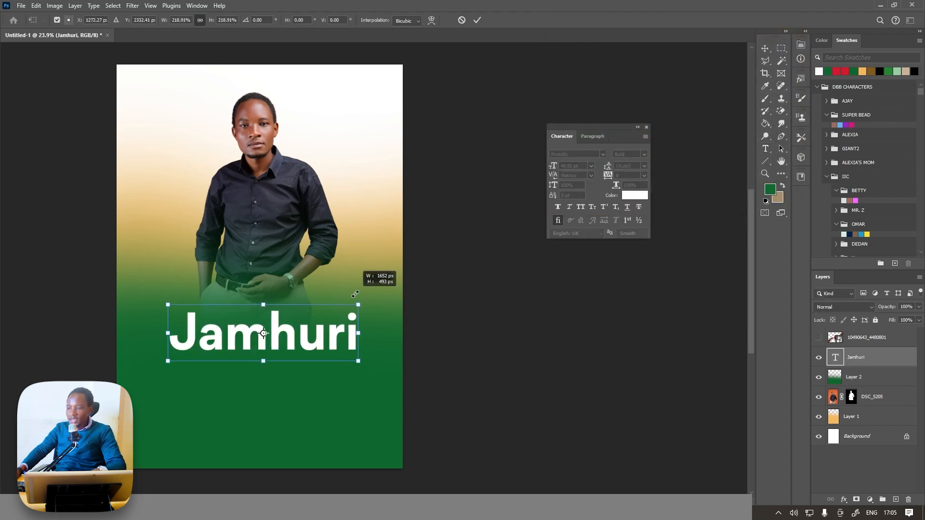
pyautogui.click(477, 21)
pyautogui.click(764, 48)
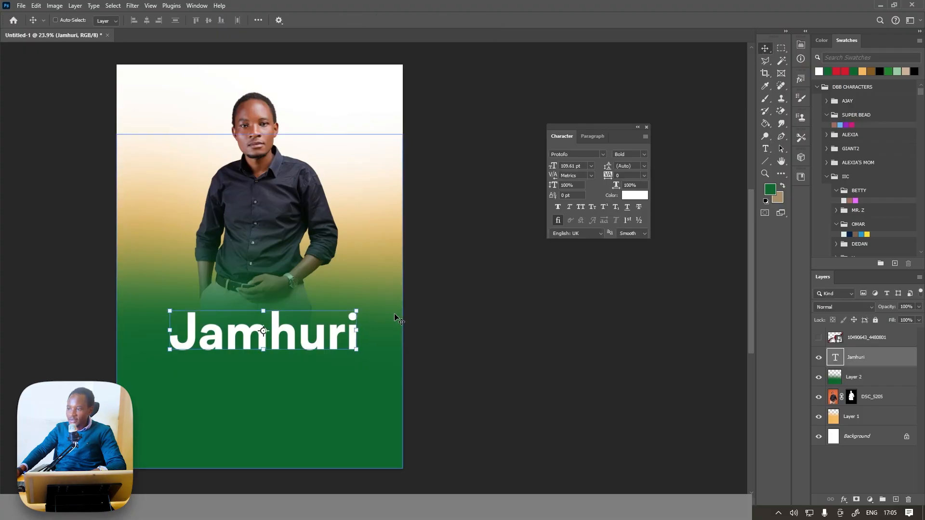
pyautogui.scroll(1, 399, 316)
pyautogui.moveTo(301, 338); pyautogui.dragTo(300, 327)
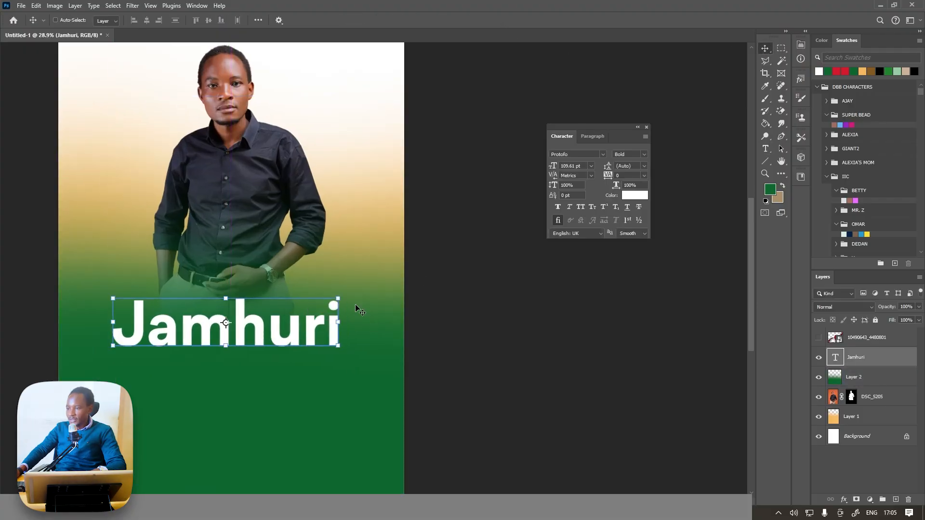
# Browse the installed fonts and set the "Jamhuri" title in Arniya Regular.
pyautogui.click(603, 153)
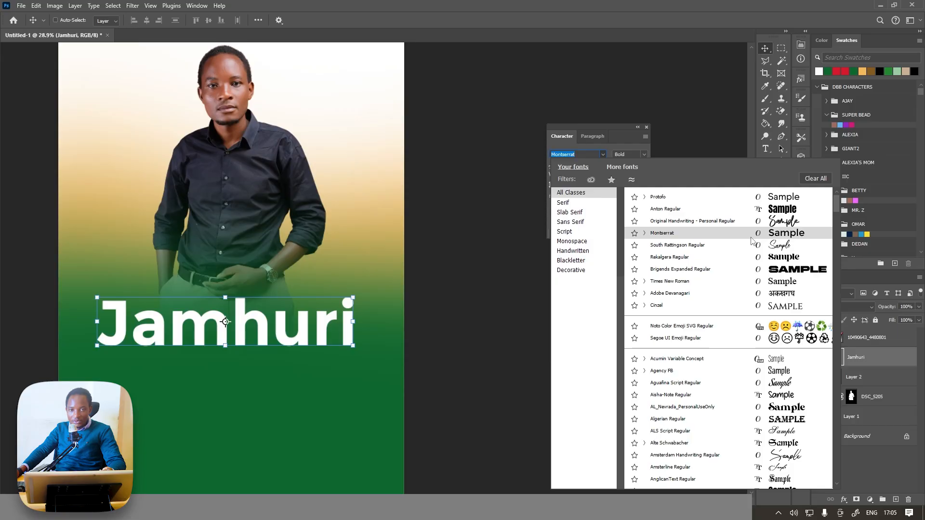
pyautogui.scroll(-5, 781, 284)
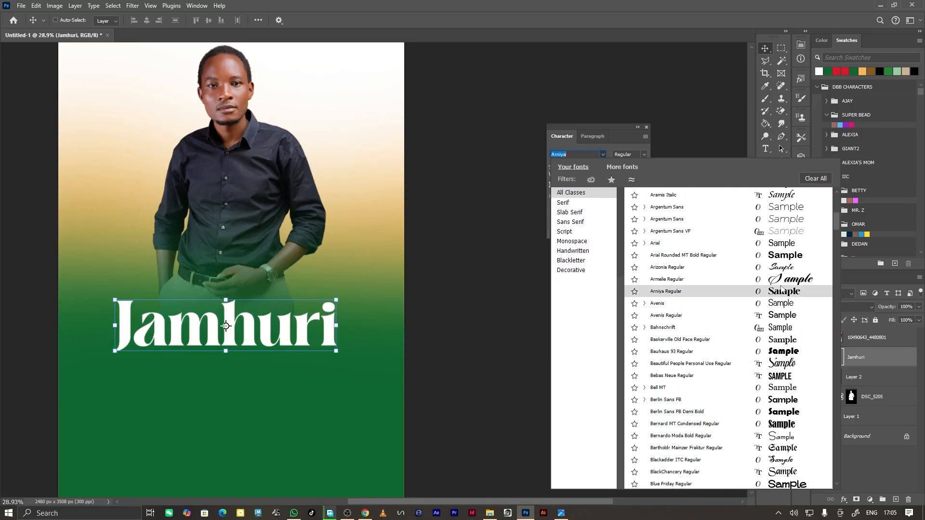
pyautogui.scroll(-20, 782, 289)
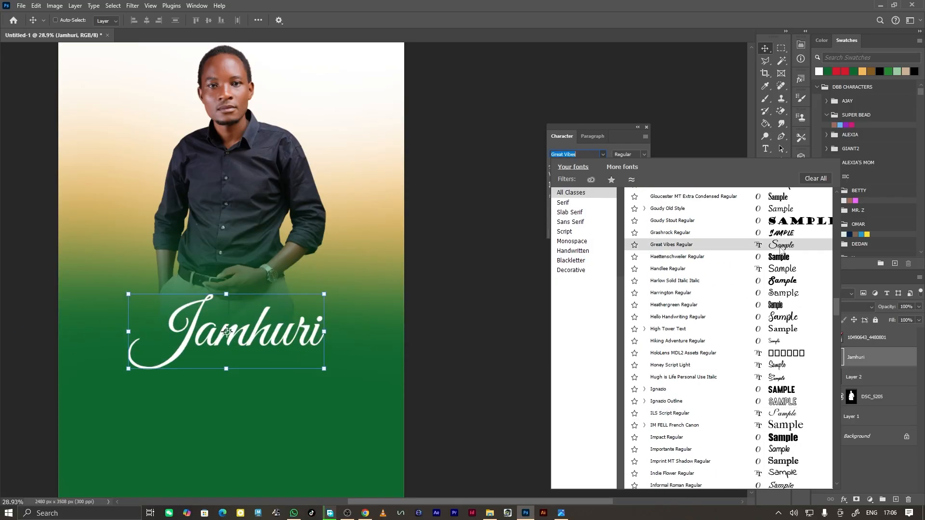
pyautogui.scroll(-20, 781, 250)
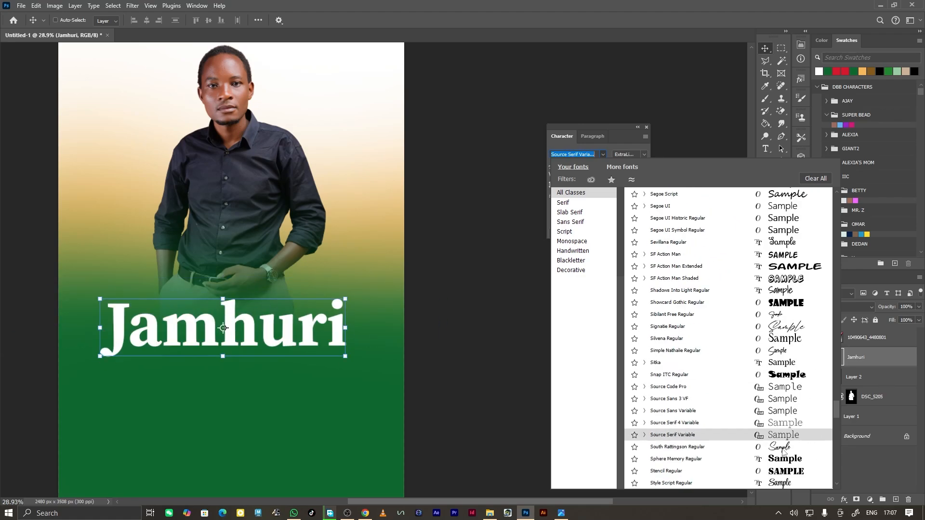
pyautogui.scroll(-15, 783, 453)
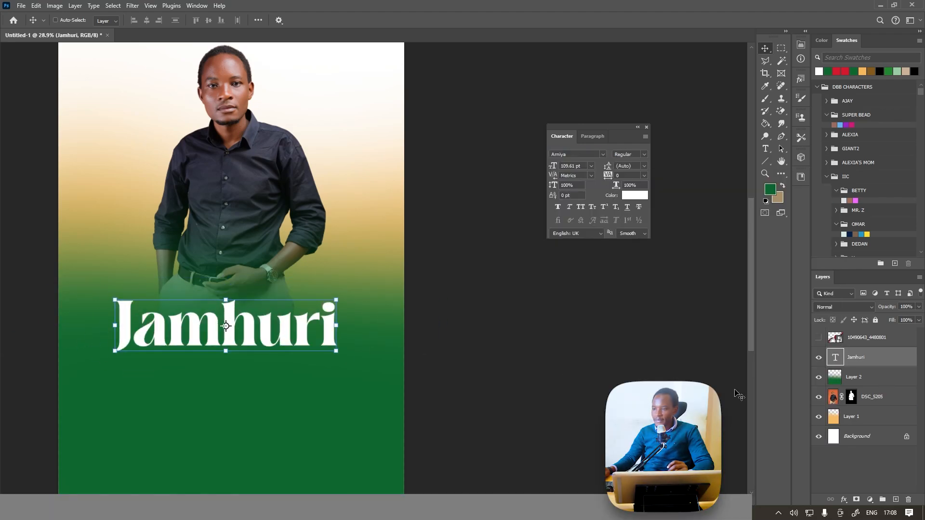
# Add a black drop shadow to the "Jamhuri" title: opacity 53%, angle 83°, distance 26 px, spread 20%, size 250 px.
pyautogui.click(845, 500)
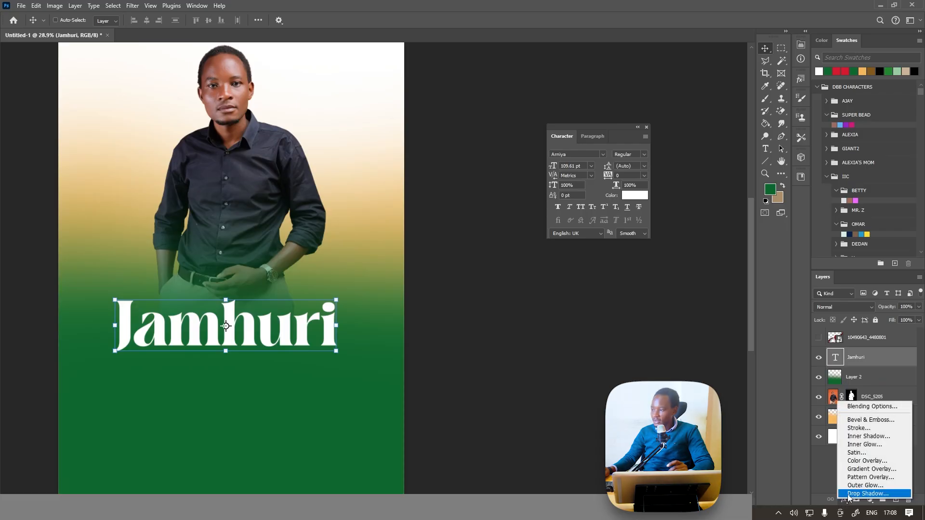
pyautogui.click(853, 494)
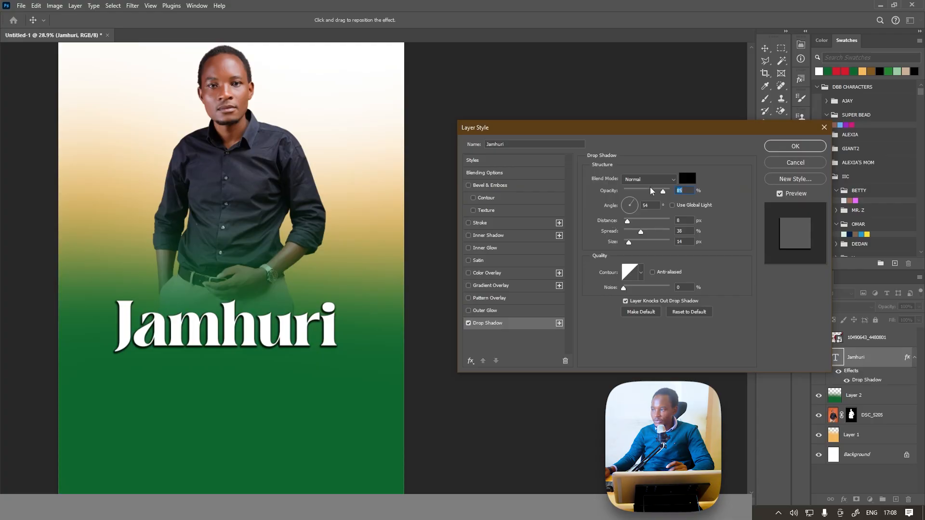
pyautogui.moveTo(636, 223); pyautogui.dragTo(647, 222)
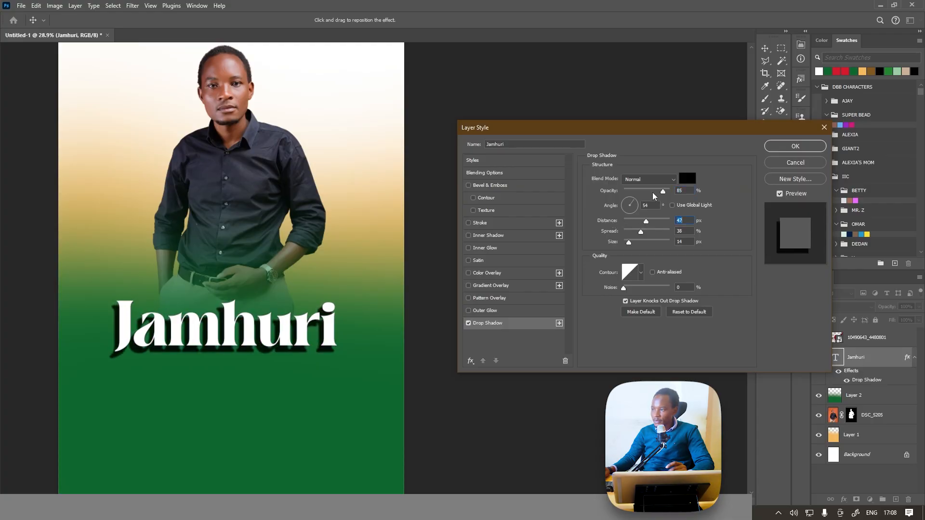
pyautogui.moveTo(663, 191); pyautogui.dragTo(647, 193)
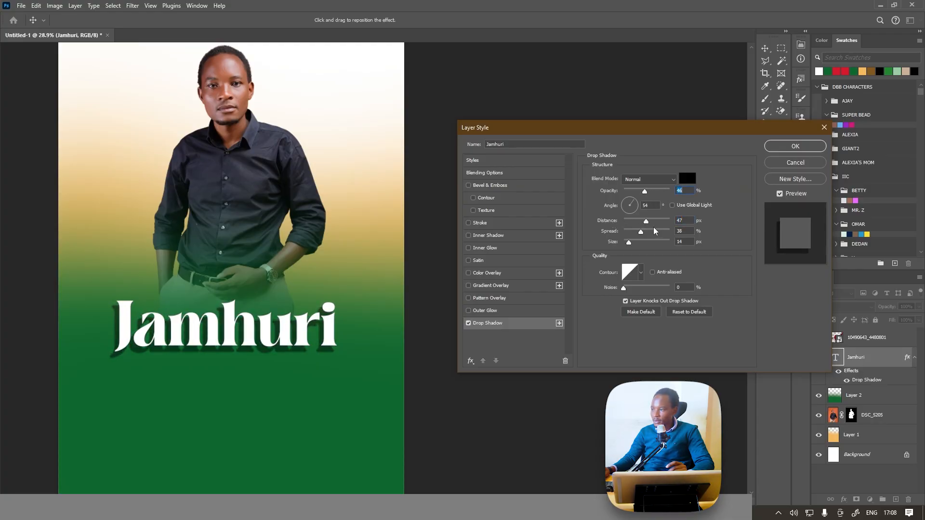
pyautogui.moveTo(648, 233); pyautogui.dragTo(636, 221)
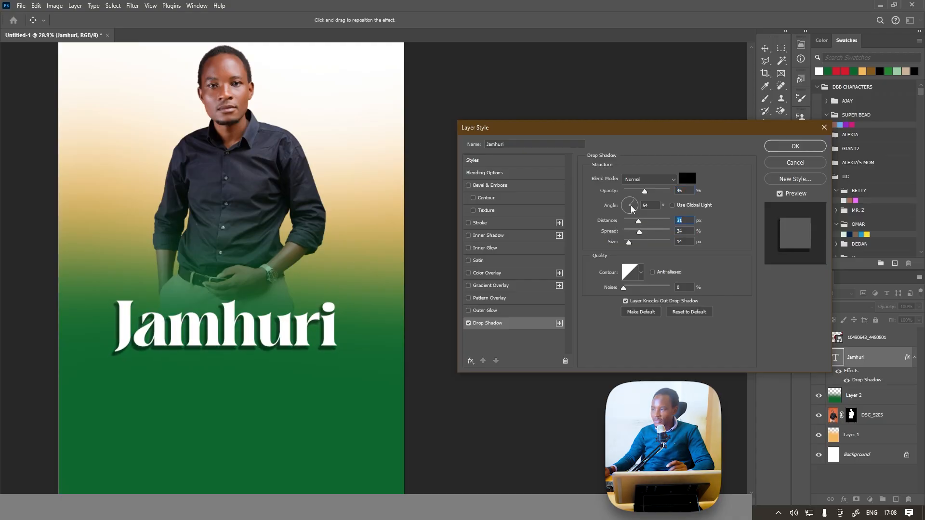
pyautogui.click(632, 201)
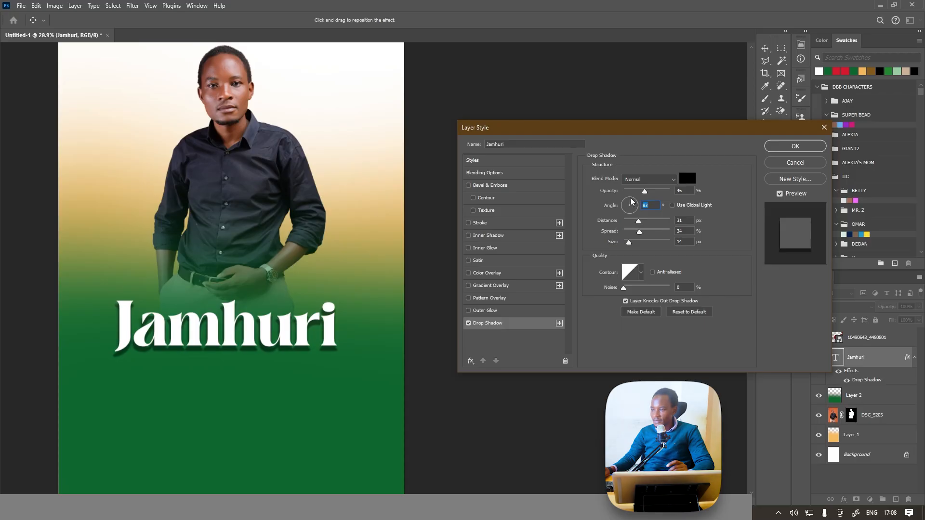
pyautogui.moveTo(650, 194); pyautogui.dragTo(672, 247)
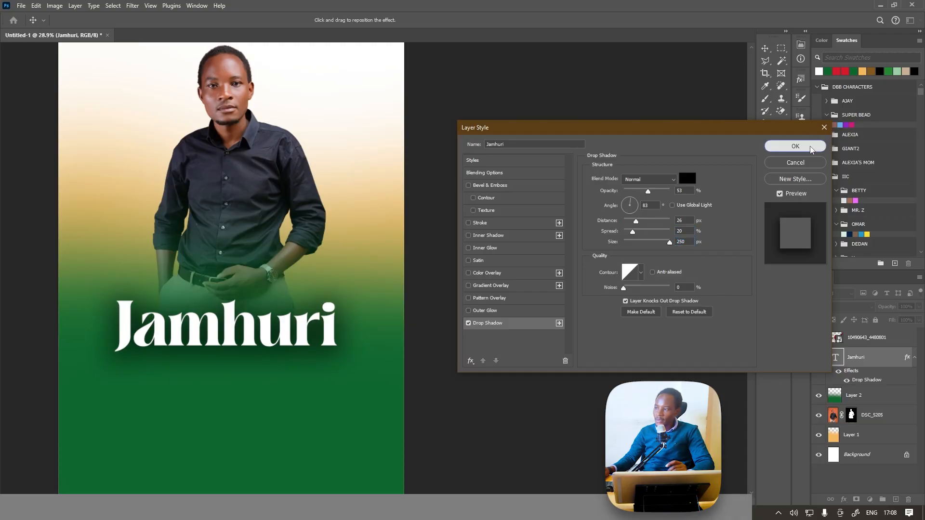
pyautogui.click(795, 146)
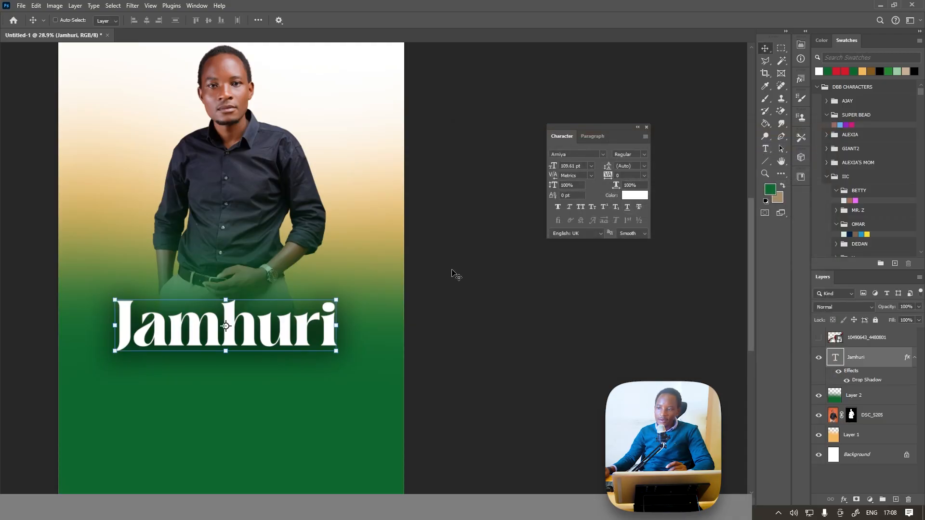
# Enlarge the "Jamhuri" title to about 119% and shift it slightly down, keeping it centred on the canvas.
pyautogui.click(648, 128)
pyautogui.hotkey('ctrl', 't')
pyautogui.moveTo(225, 302); pyautogui.dragTo(247, 358)
pyautogui.click(477, 20)
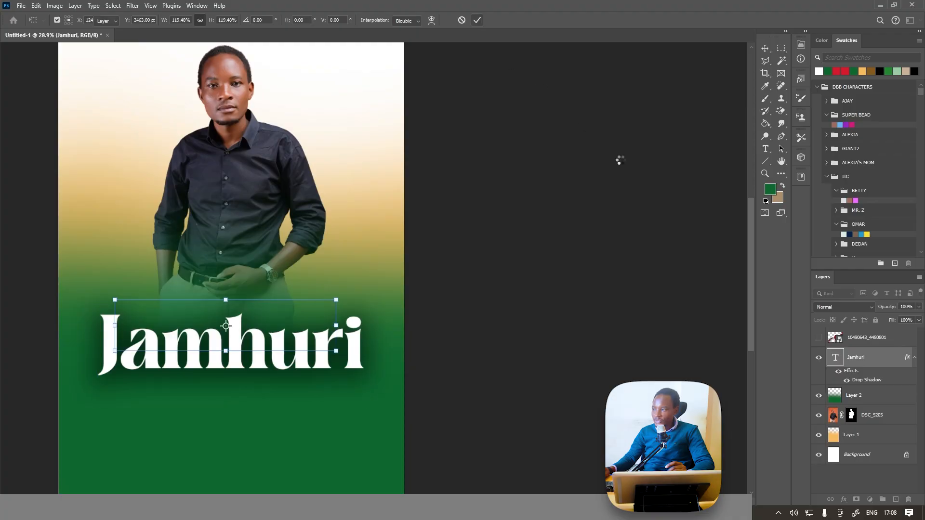
# Show the flag ribbon layer, scale it to about 37% and place it across the lower end of the "Jamhuri" title.
pyautogui.click(819, 338)
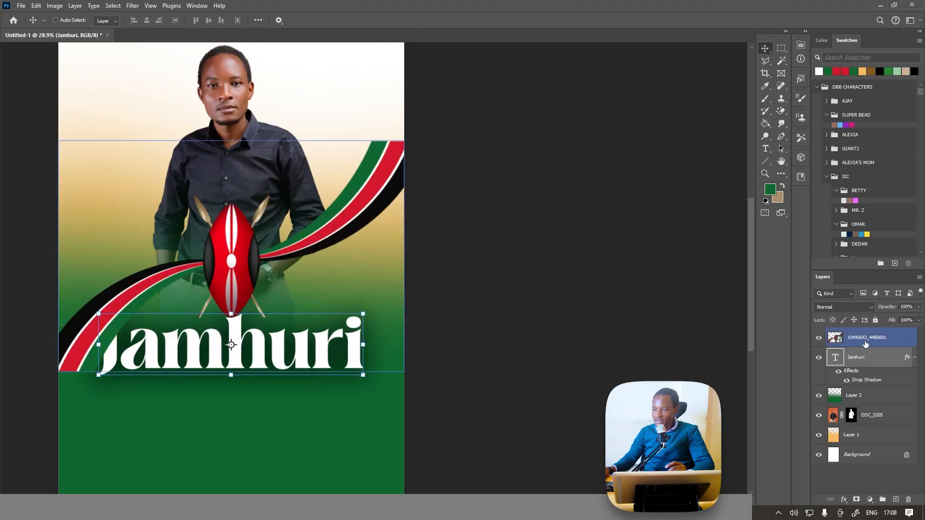
pyautogui.click(865, 342)
pyautogui.moveTo(284, 227); pyautogui.dragTo(336, 374)
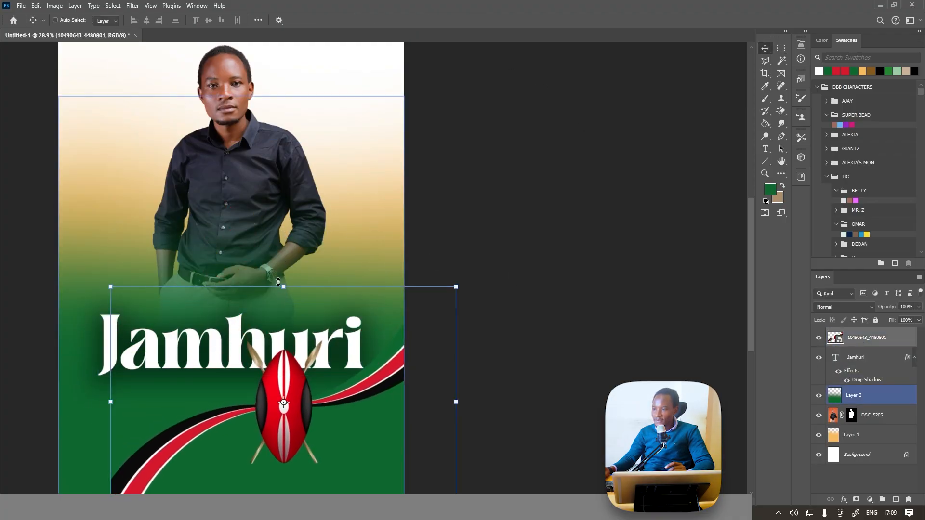
pyautogui.moveTo(284, 287); pyautogui.dragTo(329, 344)
pyautogui.moveTo(404, 320); pyautogui.dragTo(351, 351)
pyautogui.moveTo(311, 382); pyautogui.dragTo(352, 358)
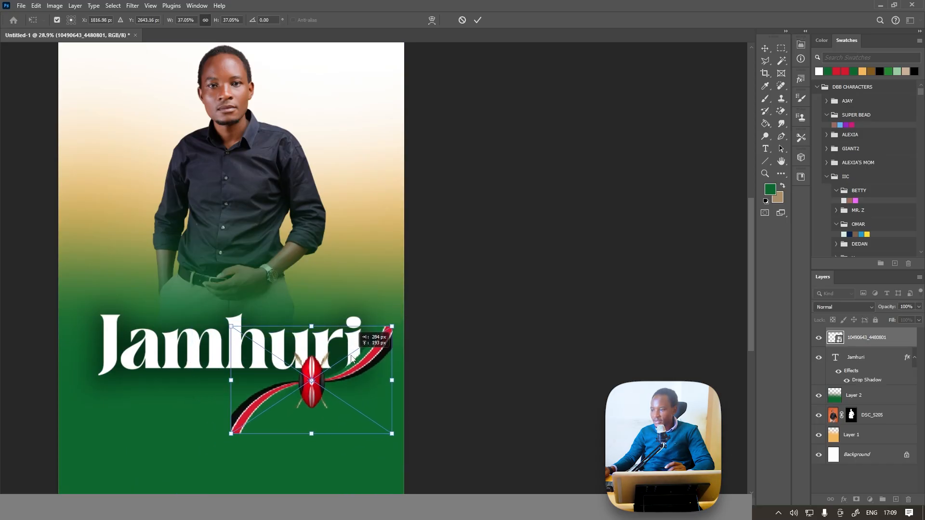
pyautogui.click(478, 20)
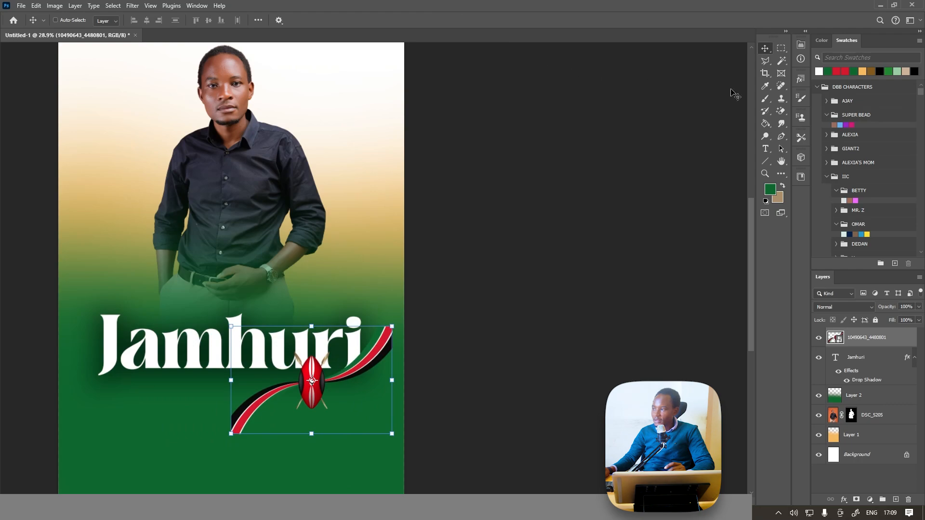
# Rasterize the flag ribbon layer so the Brush tool can edit it.
pyautogui.click(766, 100)
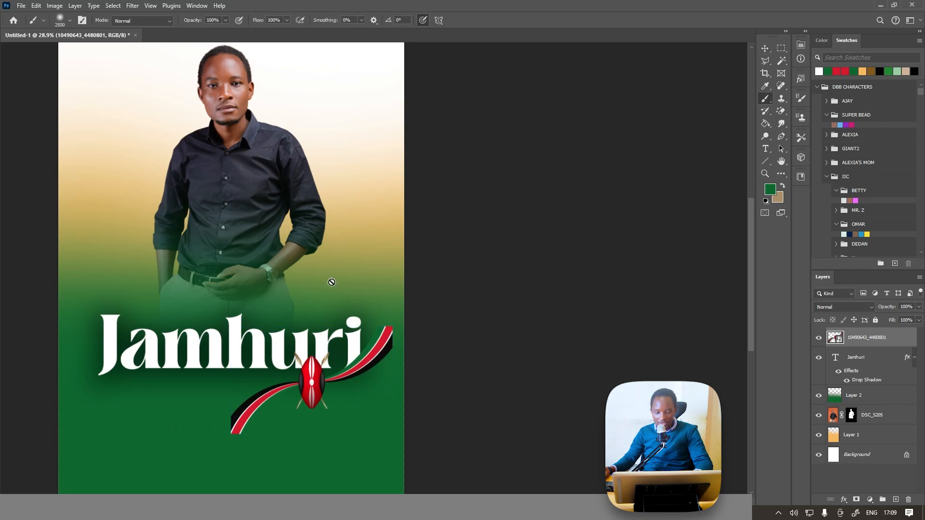
pyautogui.rightClick(857, 343)
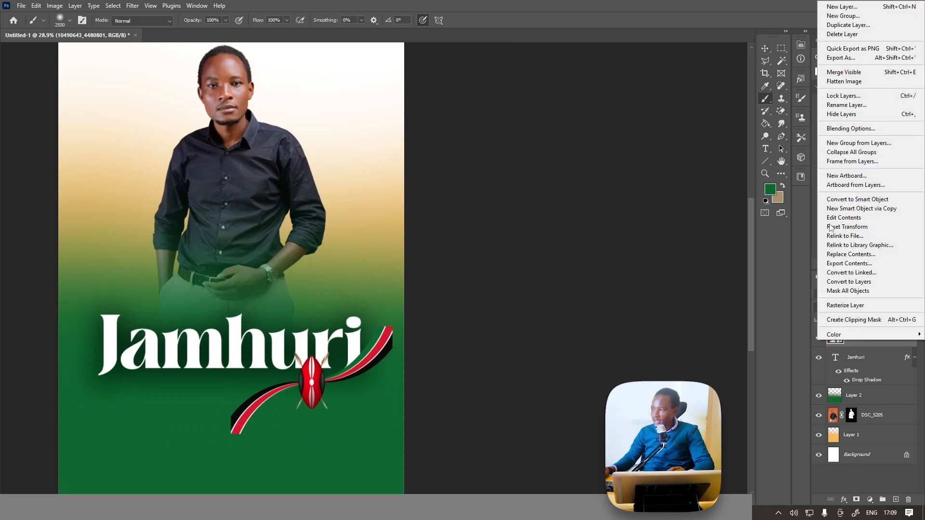
pyautogui.click(841, 306)
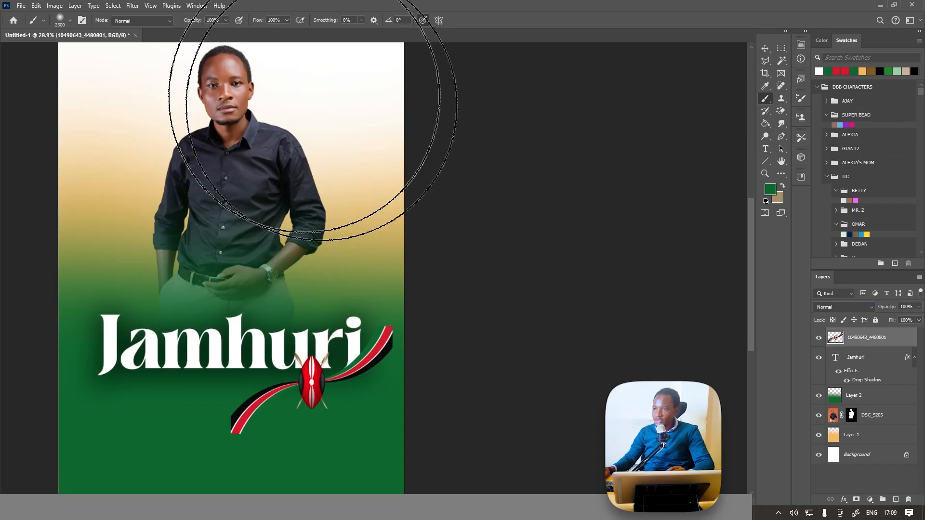
# Set the brush to Clear mode, reduce it to 500 px and erase both outer ends of the flag ribbon around the shield.
pyautogui.click(143, 21)
pyautogui.click(134, 57)
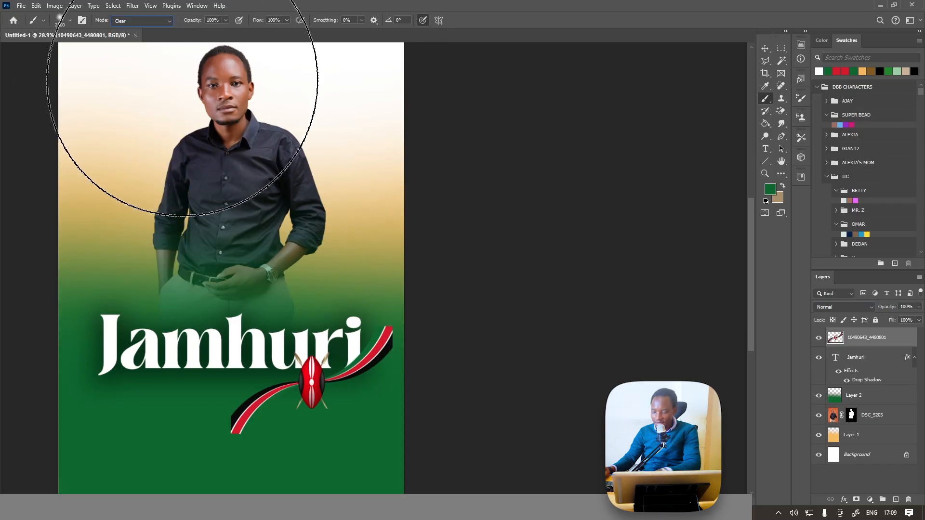
pyautogui.press('[')
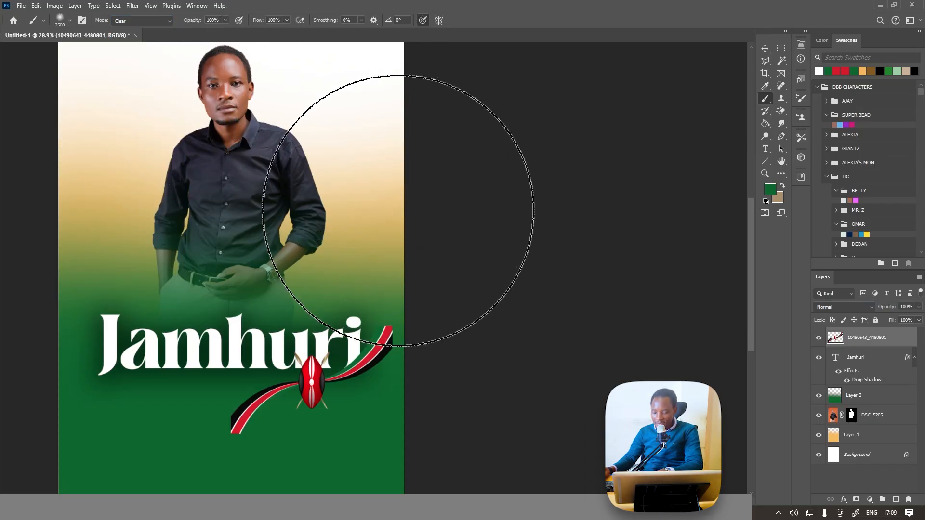
pyautogui.press('[')
pyautogui.press('[')
pyautogui.press('[')
pyautogui.press('[')
pyautogui.press('[')
pyautogui.press('[')
pyautogui.press('[')
pyautogui.press('[')
pyautogui.press('[')
pyautogui.press('[')
pyautogui.press('[')
pyautogui.press('[')
pyautogui.press('[')
pyautogui.press('[')
pyautogui.press('[')
pyautogui.press('[')
pyautogui.press('[')
pyautogui.press('[')
pyautogui.press('[')
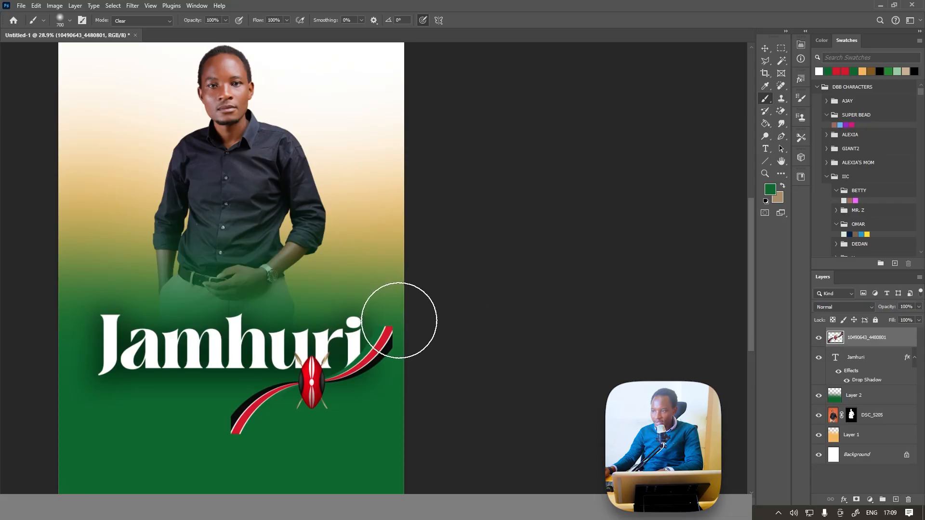
pyautogui.moveTo(389, 332)
pyautogui.mouseDown()
pyautogui.moveTo(375, 346)
pyautogui.moveTo(394, 355)
pyautogui.mouseUp()
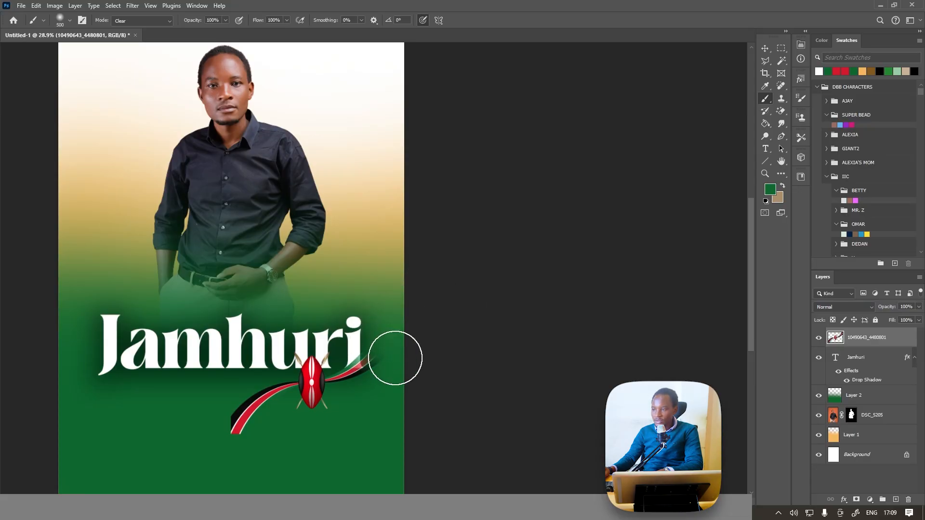
pyautogui.moveTo(256, 421)
pyautogui.mouseDown()
pyautogui.moveTo(245, 400)
pyautogui.moveTo(199, 441)
pyautogui.moveTo(245, 447)
pyautogui.moveTo(234, 423)
pyautogui.moveTo(250, 394)
pyautogui.moveTo(219, 402)
pyautogui.moveTo(205, 442)
pyautogui.mouseUp()
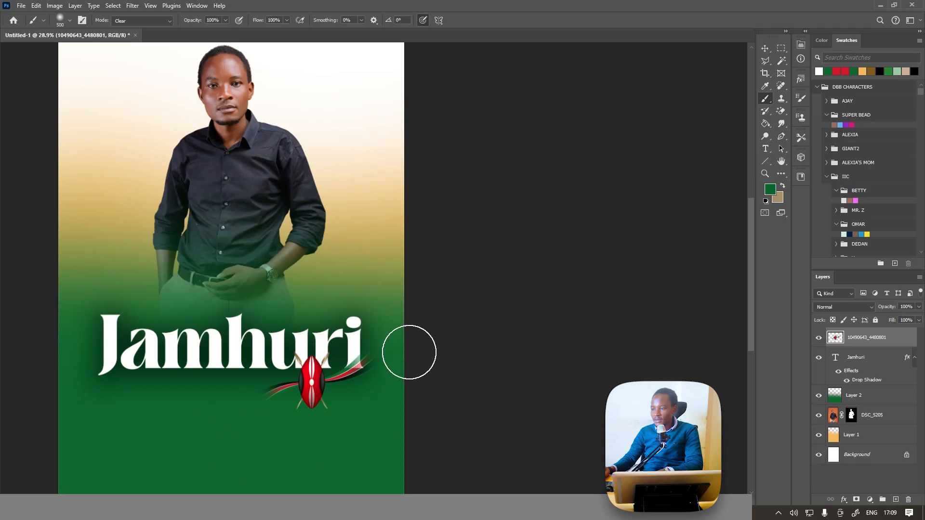
# Add a white text layer reading "Happy" on the green area below the "Jamhuri" title.
pyautogui.click(766, 148)
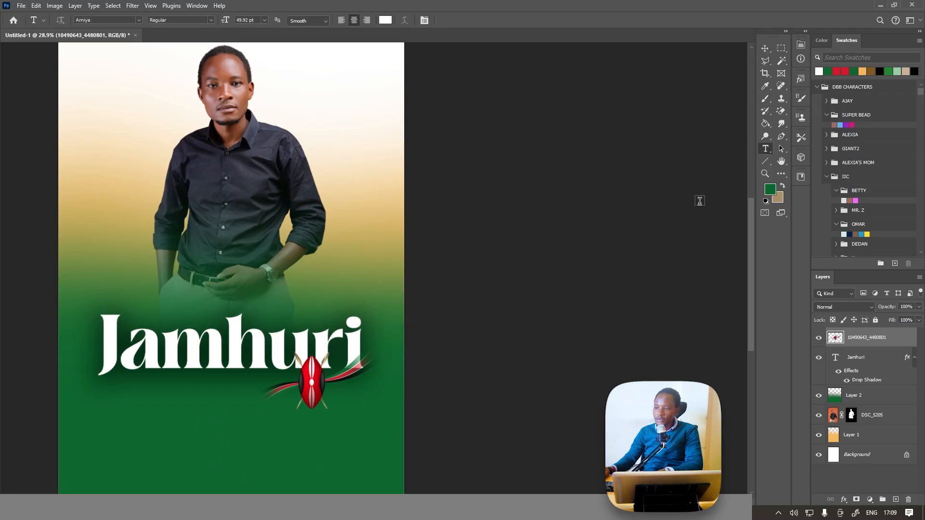
pyautogui.click(155, 440)
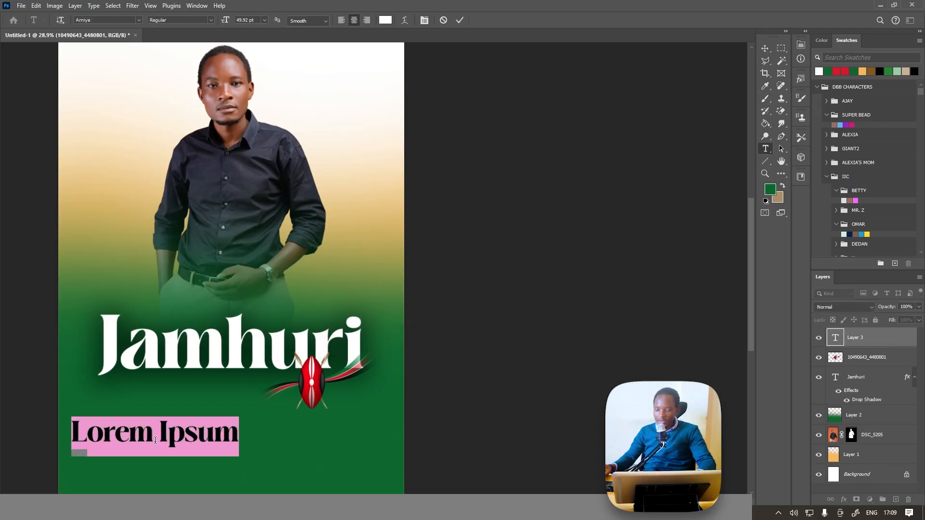
pyautogui.write('HAPPY')
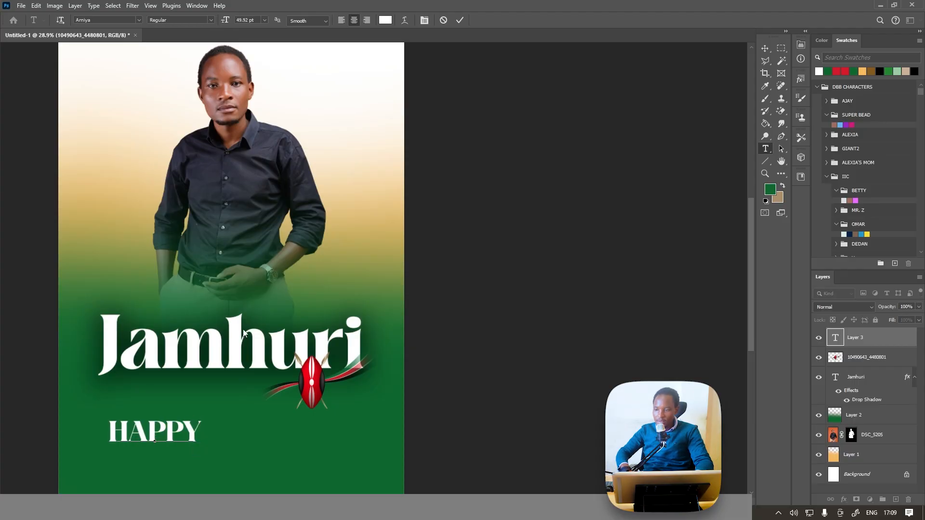
pyautogui.press('BackSpace')
pyautogui.press('BackSpace')
pyautogui.press('BackSpace')
pyautogui.press('BackSpace')
pyautogui.press('BackSpace')
pyautogui.write('Happy')
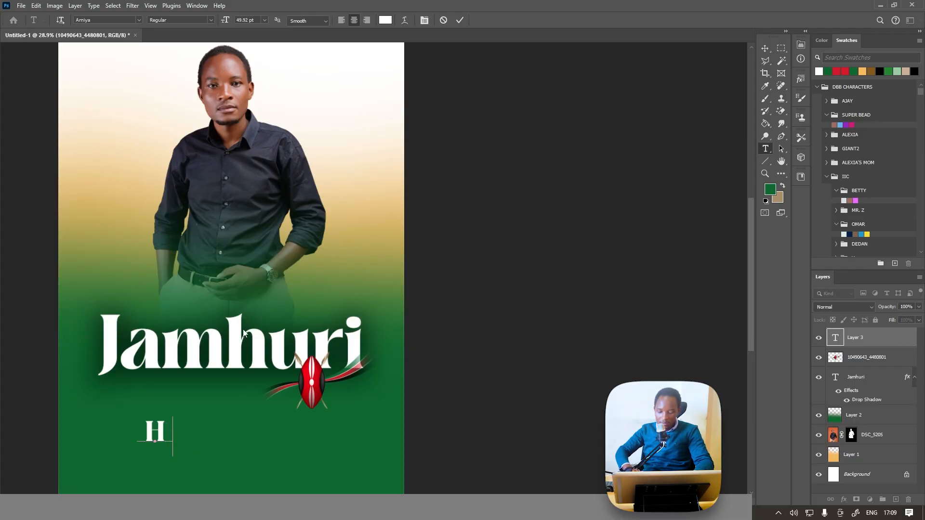
pyautogui.click(461, 20)
# Set the "Happy" text's font to Qwigley Regular.
pyautogui.click(426, 20)
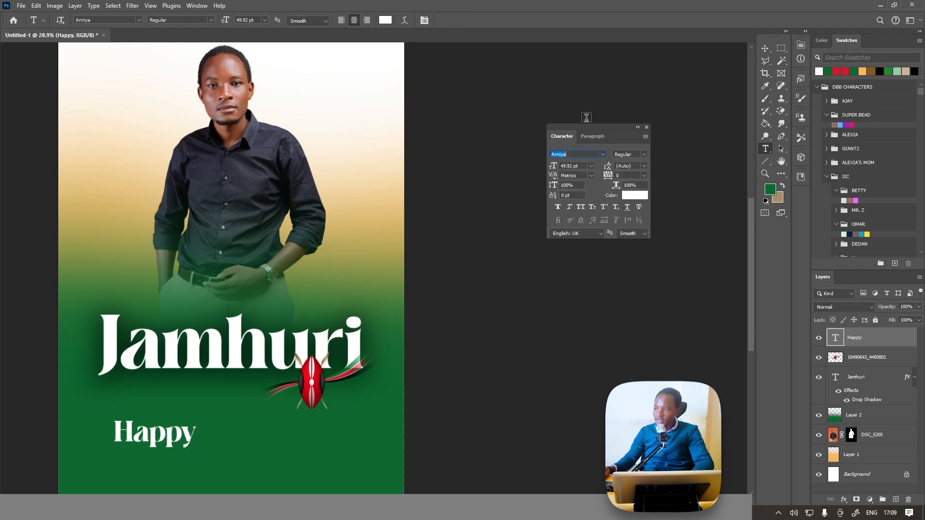
pyautogui.click(602, 155)
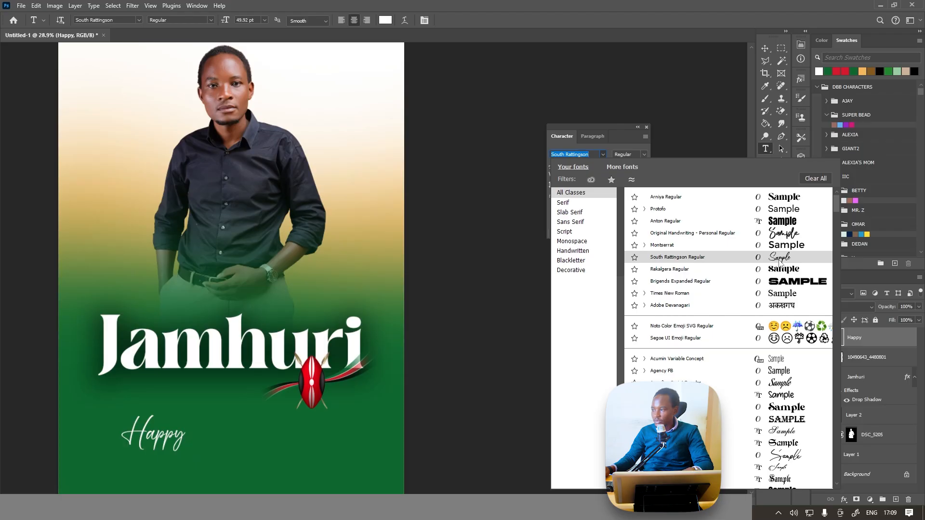
pyautogui.scroll(-20, 781, 289)
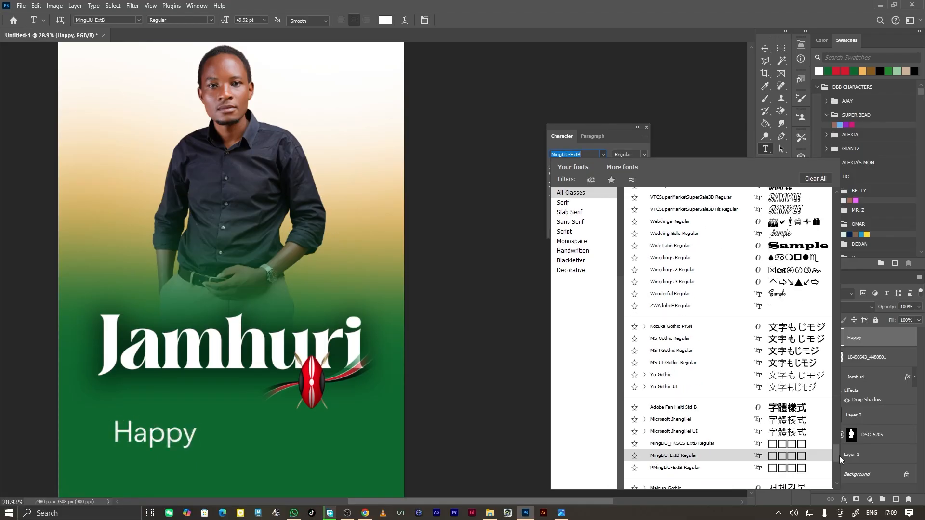
pyautogui.scroll(12, 785, 327)
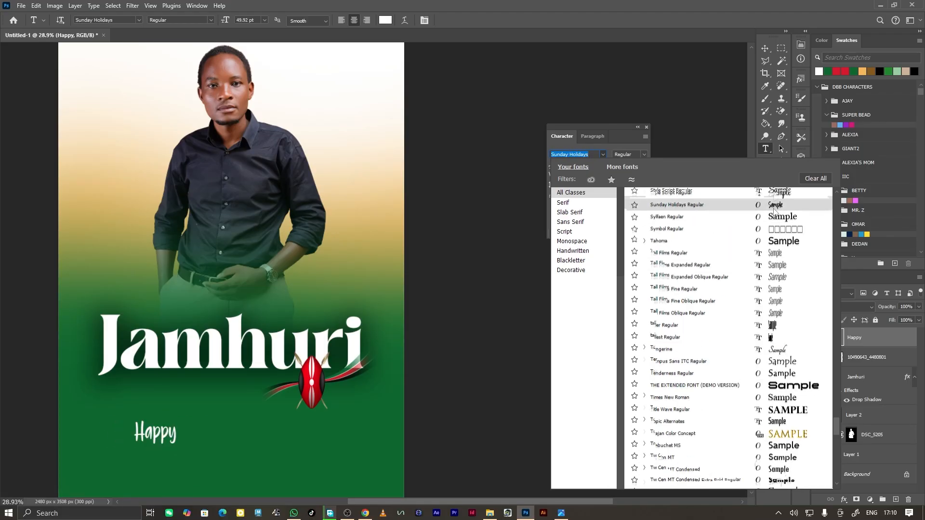
pyautogui.scroll(12, 786, 207)
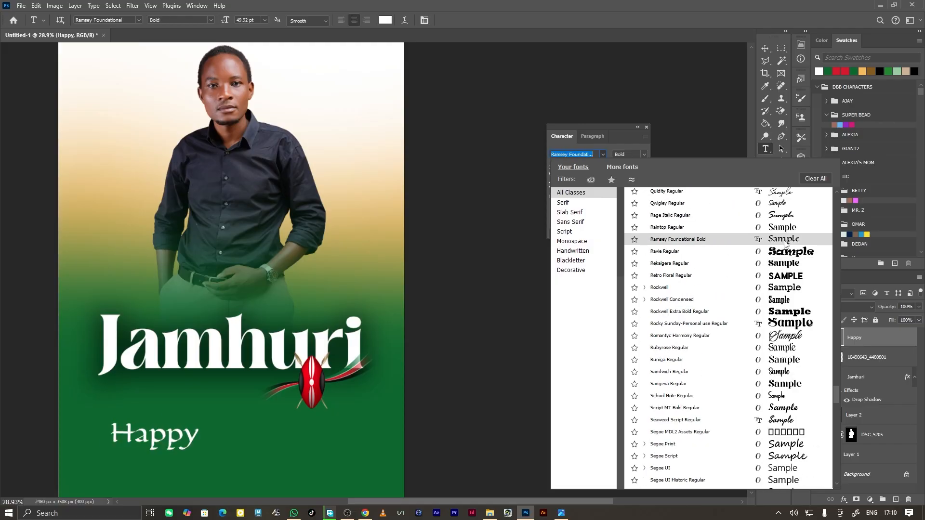
pyautogui.click(783, 237)
# Enlarge the "Happy" text to about 228% and move it over the upper edge of the "Jamhuri" title.
pyautogui.hotkey('ctrl', 't')
pyautogui.moveTo(183, 421); pyautogui.dragTo(254, 378)
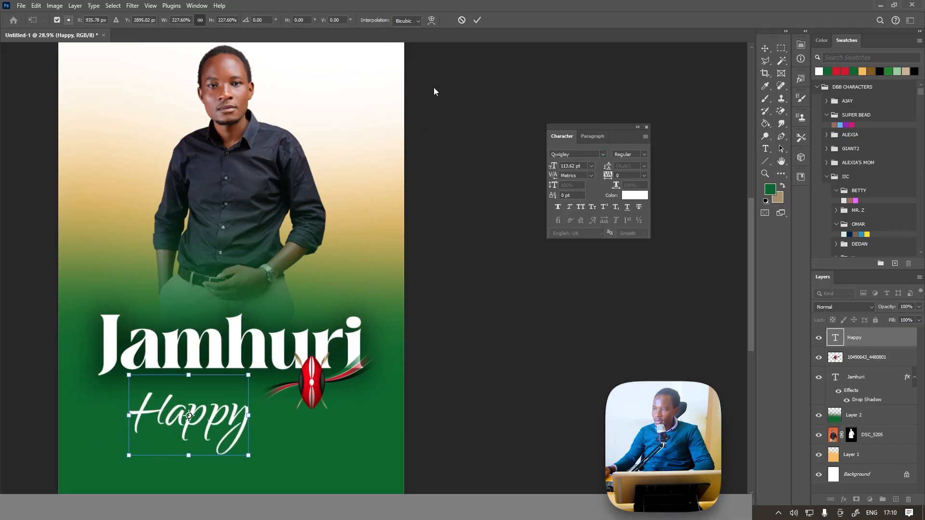
pyautogui.click(477, 19)
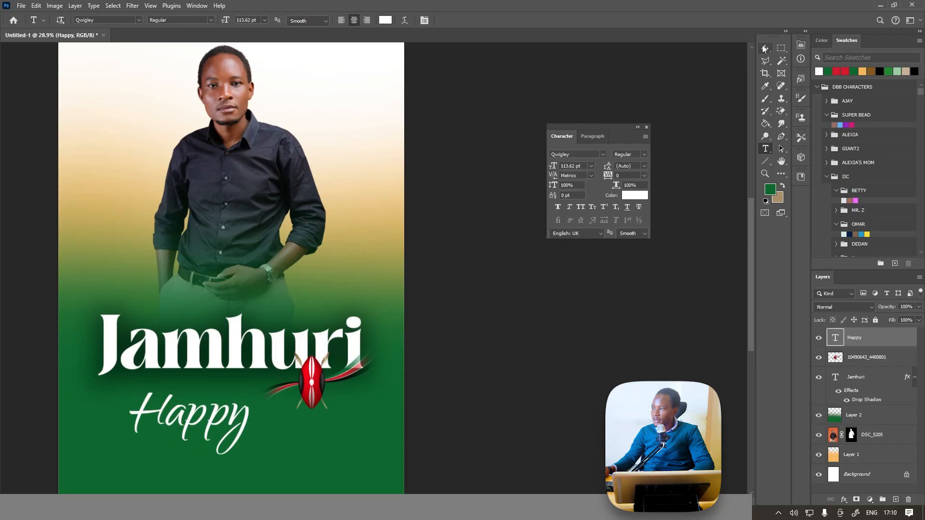
pyautogui.click(765, 48)
pyautogui.moveTo(202, 444); pyautogui.dragTo(212, 339)
# Recolour the "Happy" text red (#d50000) by sampling the shield on the flag ribbon.
pyautogui.click(635, 195)
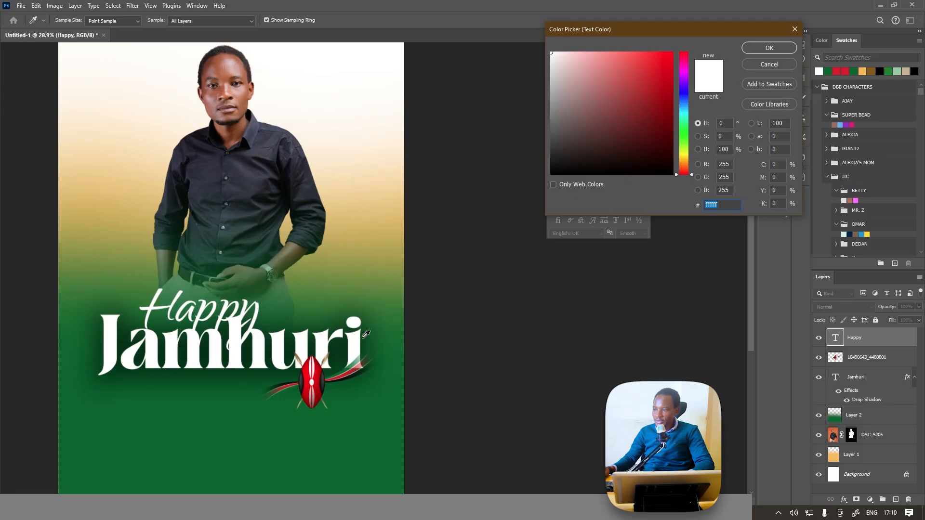
pyautogui.click(319, 375)
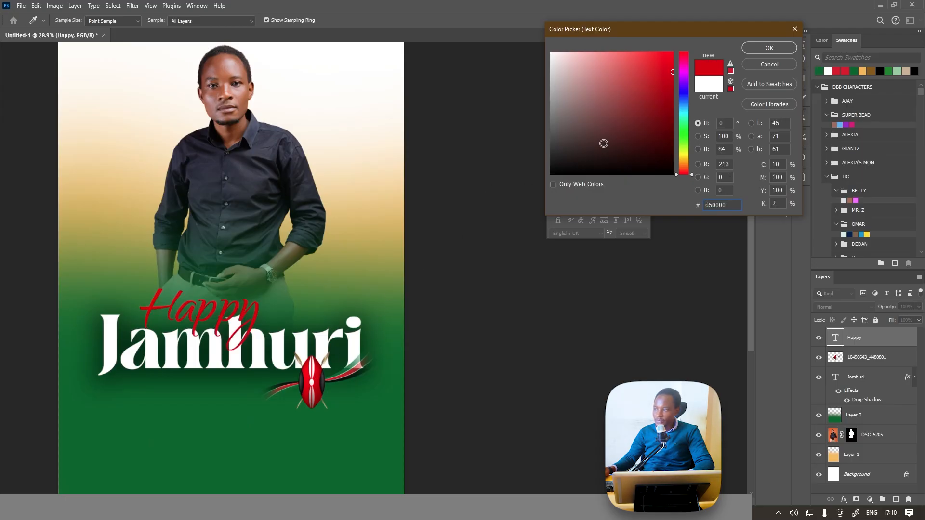
pyautogui.click(762, 46)
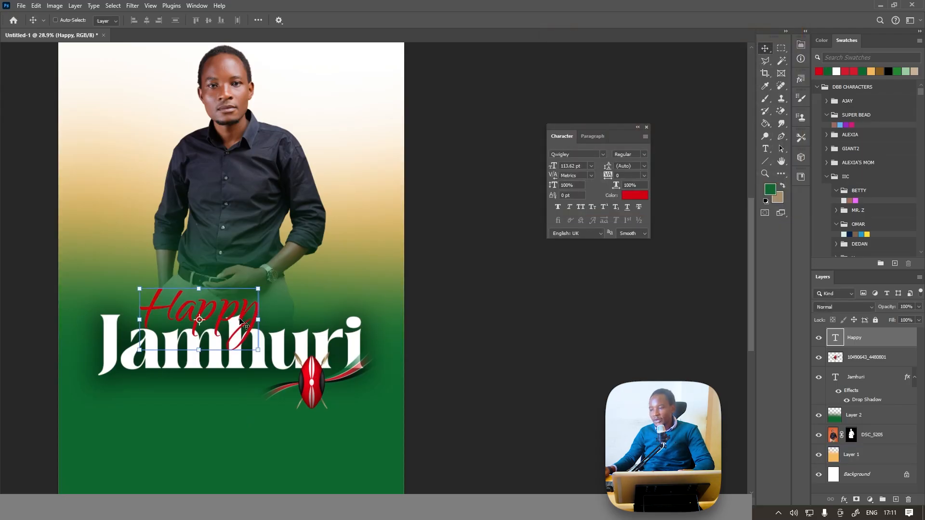
# Add a white outside stroke of 24 px to the "Happy" text.
pyautogui.click(844, 500)
pyautogui.click(860, 430)
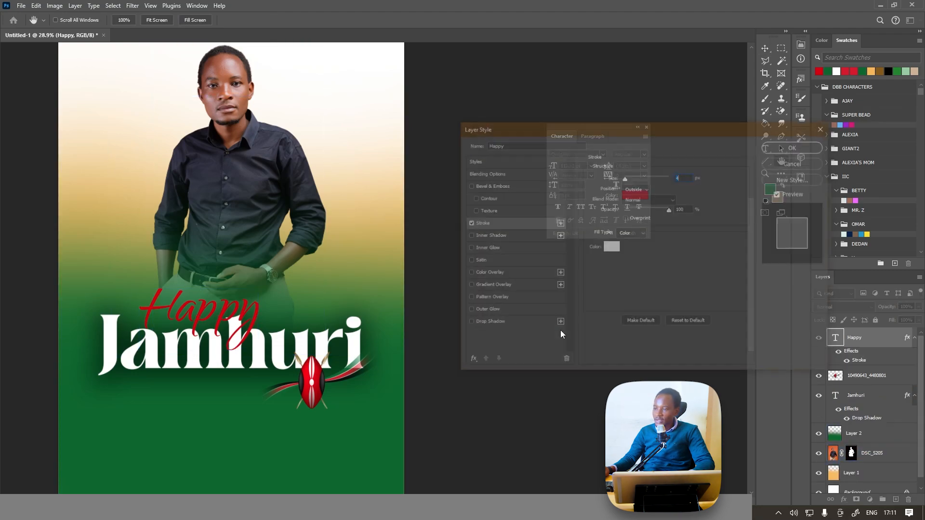
pyautogui.moveTo(626, 177); pyautogui.dragTo(631, 177)
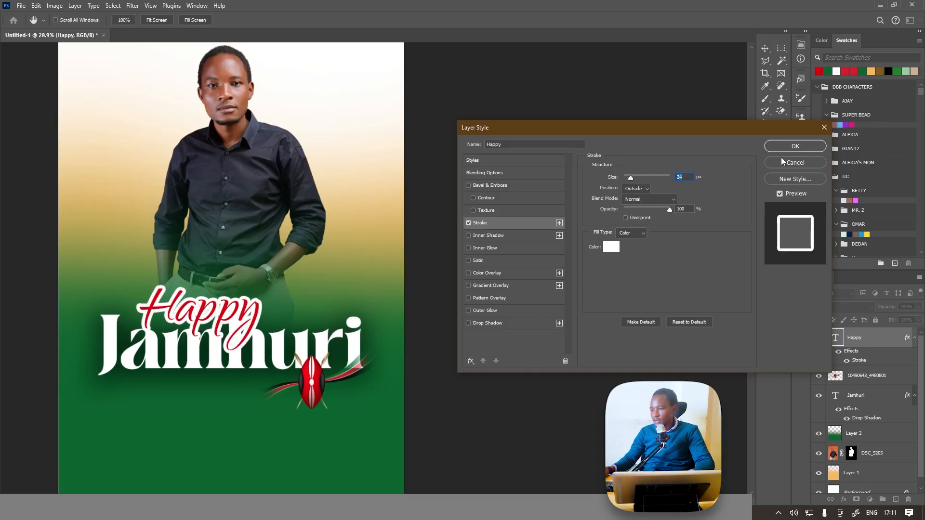
pyautogui.click(814, 147)
# Shrink the "Happy" text to about 85% and place it overlapping the top of the first letters of "Jamhuri".
pyautogui.moveTo(245, 328); pyautogui.dragTo(212, 312)
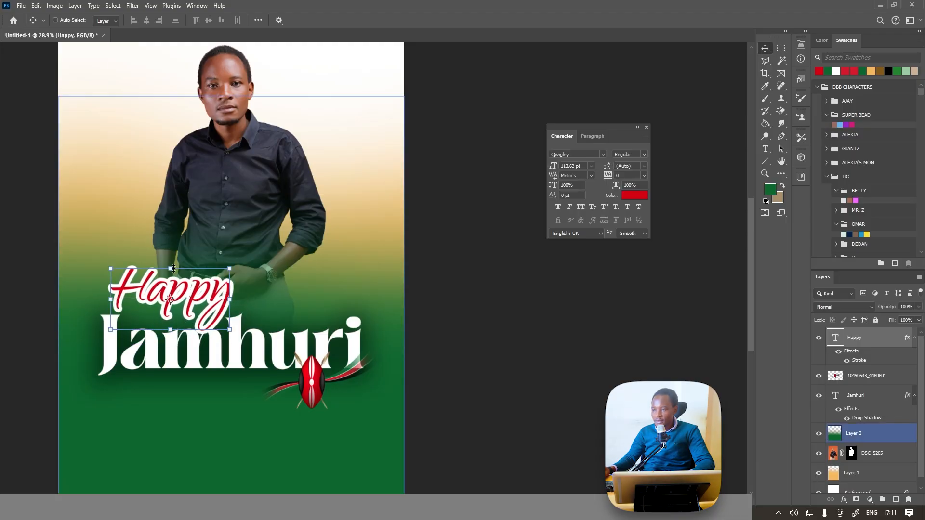
pyautogui.moveTo(182, 279); pyautogui.dragTo(176, 305)
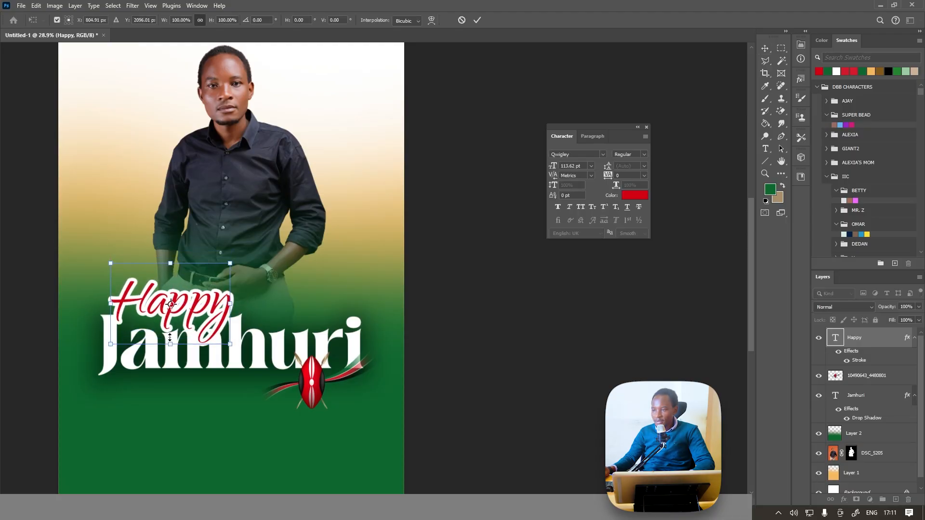
pyautogui.moveTo(169, 337); pyautogui.dragTo(195, 312)
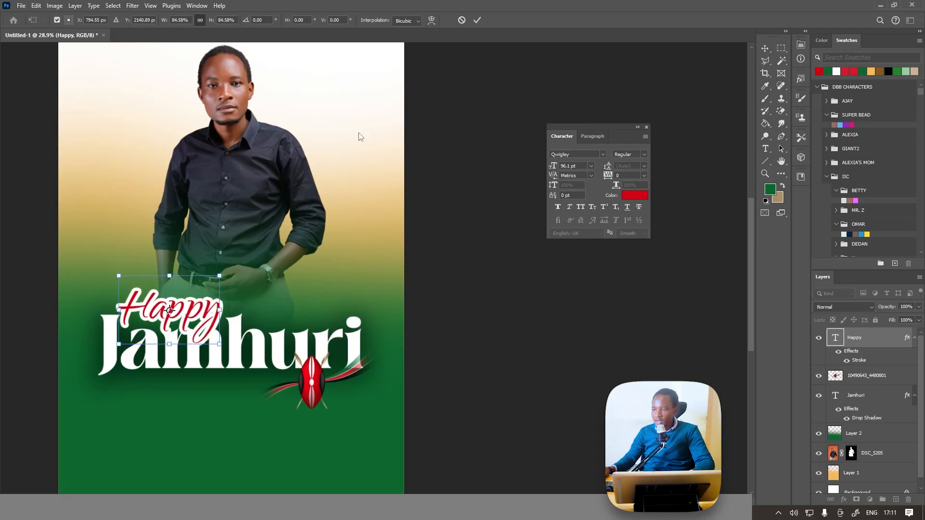
pyautogui.click(477, 20)
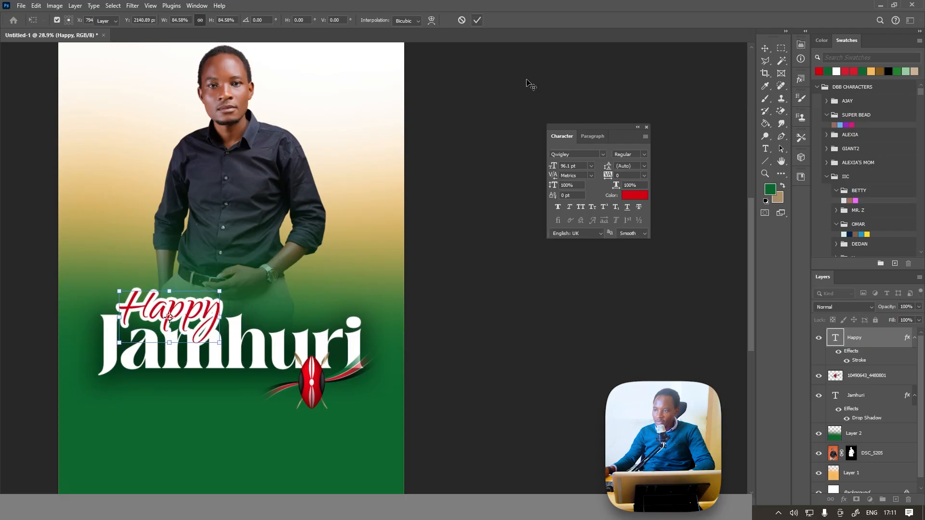
# Lower the opacity of the "Happy" text's stroke to 80%.
pyautogui.doubleClick(860, 361)
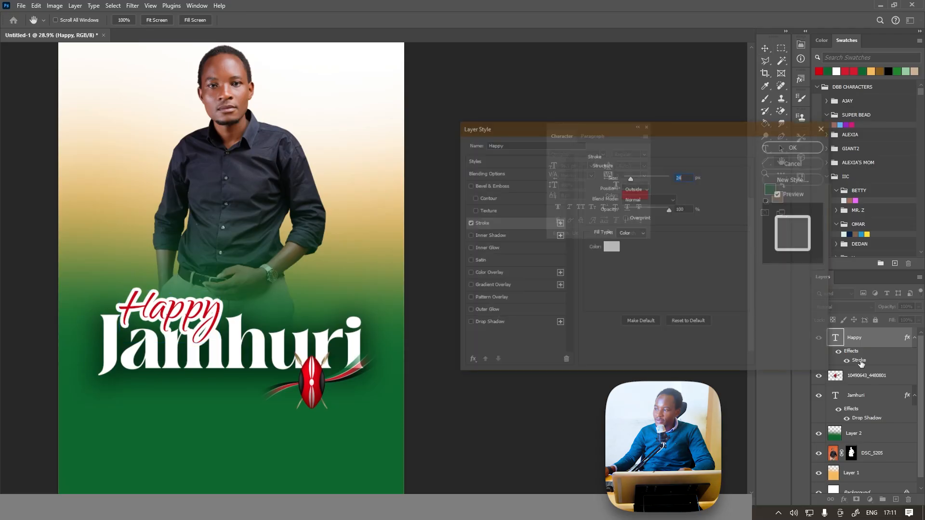
pyautogui.moveTo(674, 213); pyautogui.dragTo(661, 209)
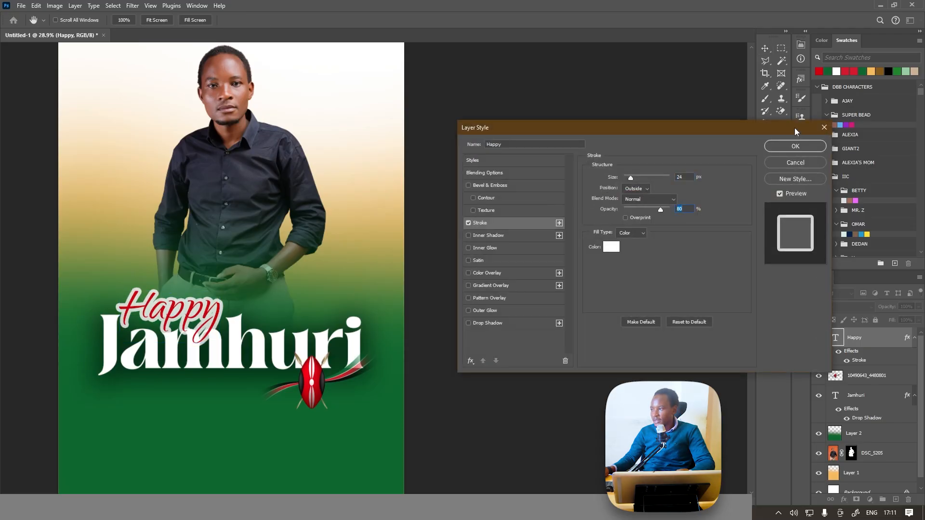
pyautogui.click(795, 147)
# Duplicate the "Happy" text layer and move the copy below the middle of the "Jamhuri" title, beside the shield.
pyautogui.press('v')
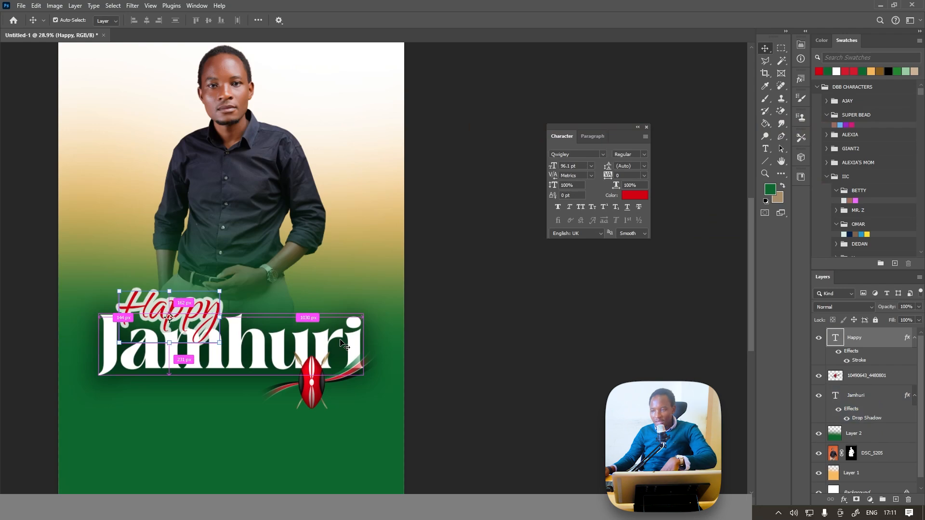
pyautogui.hotkey('ctrl', 'j')
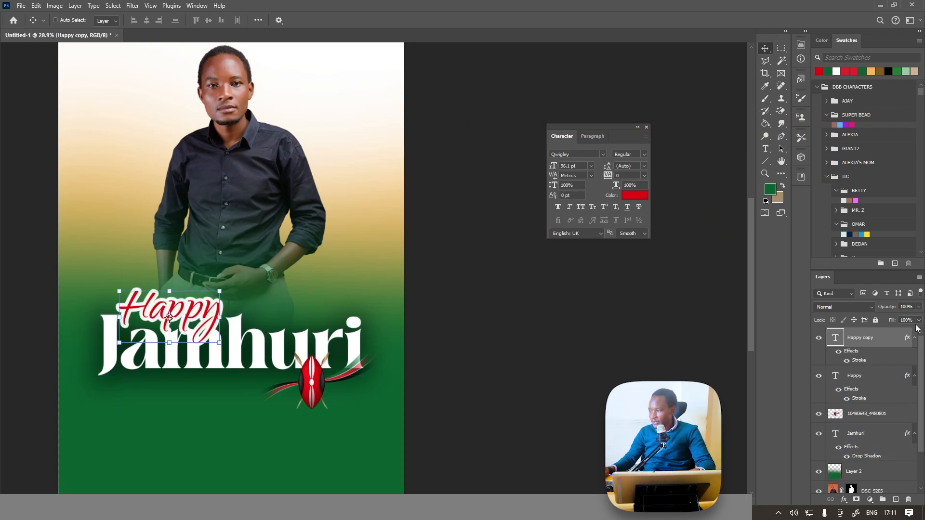
pyautogui.moveTo(430, 343); pyautogui.dragTo(492, 416)
pyautogui.press('t')
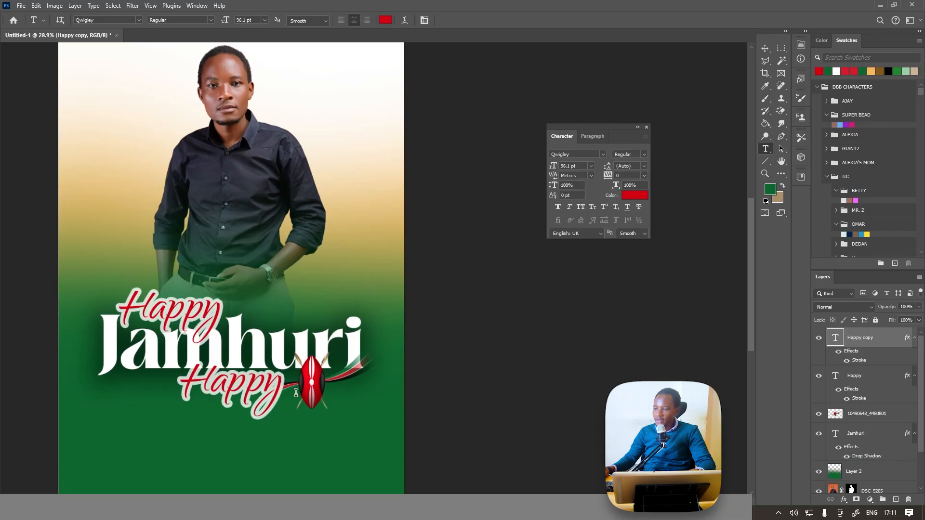
pyautogui.moveTo(224, 337); pyautogui.dragTo(268, 338)
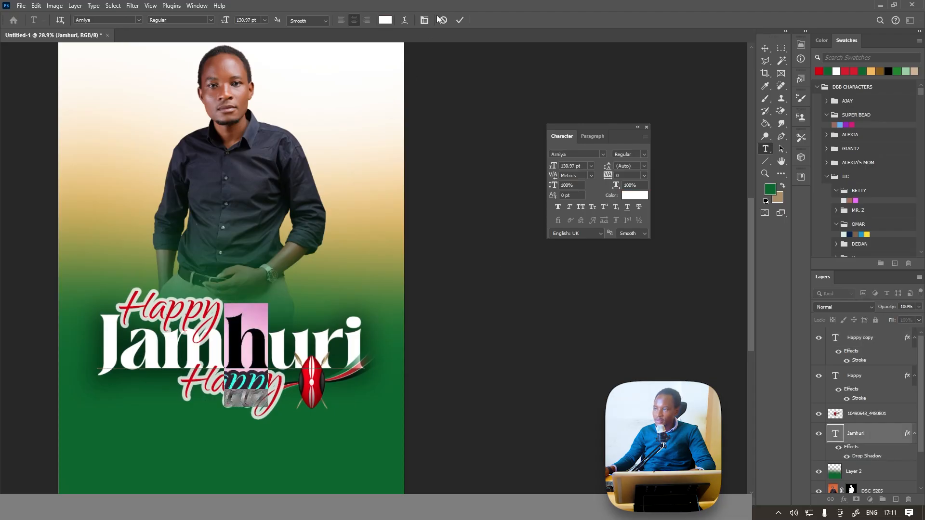
pyautogui.click(440, 19)
pyautogui.click(863, 339)
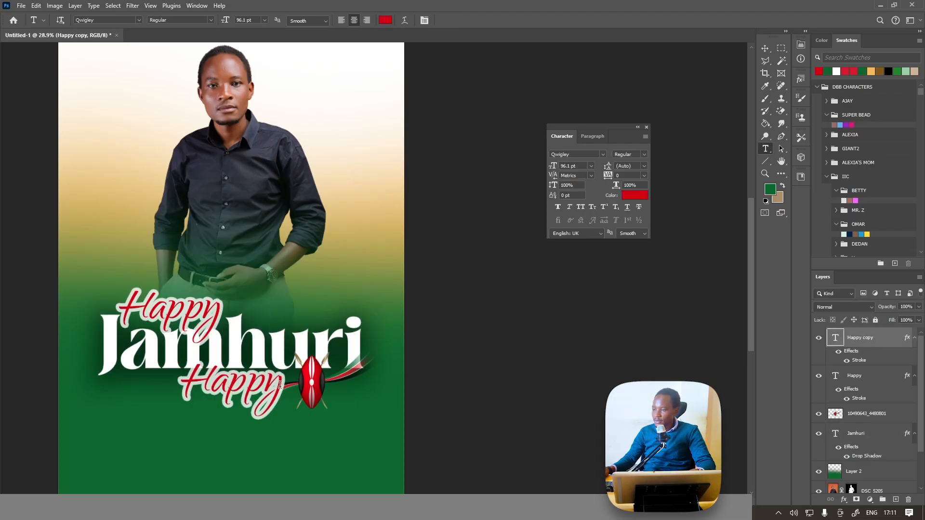
# Replace the duplicated "Happy" text with "Day" and place it under the middle of the "Jamhuri" title.
pyautogui.click(765, 48)
pyautogui.moveTo(263, 369); pyautogui.dragTo(161, 444)
pyautogui.click(765, 149)
pyautogui.write('Day')
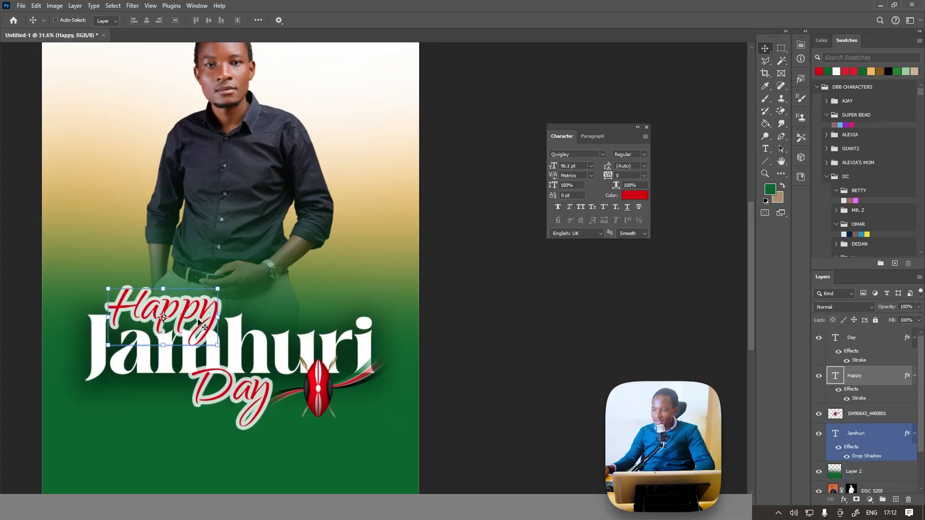
# Align the "Jamhuri", "Happy" and "Day" text layers to one another on their horizontal centers.
pyautogui.click(872, 438)
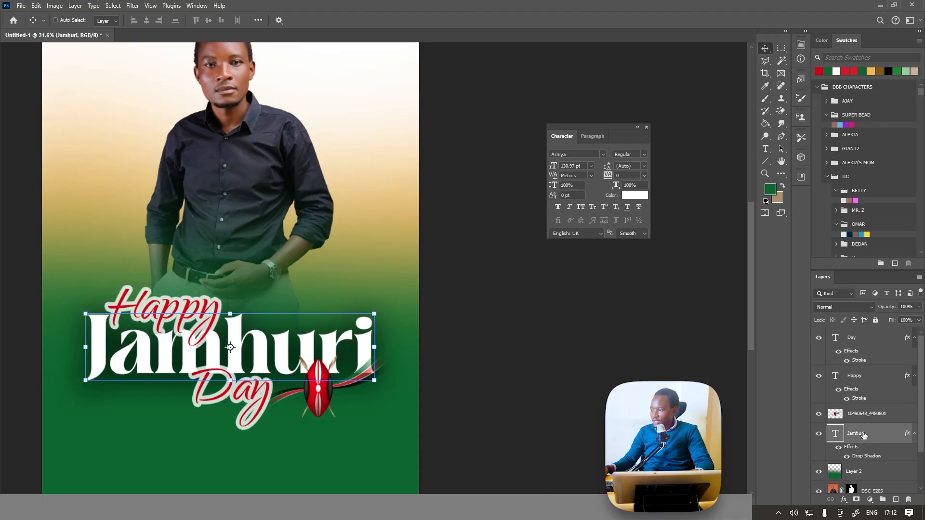
pyautogui.keyDown('ctrl'); pyautogui.click(864, 379); pyautogui.keyUp('ctrl')
pyautogui.keyDown('ctrl'); pyautogui.click(862, 338); pyautogui.keyUp('ctrl')
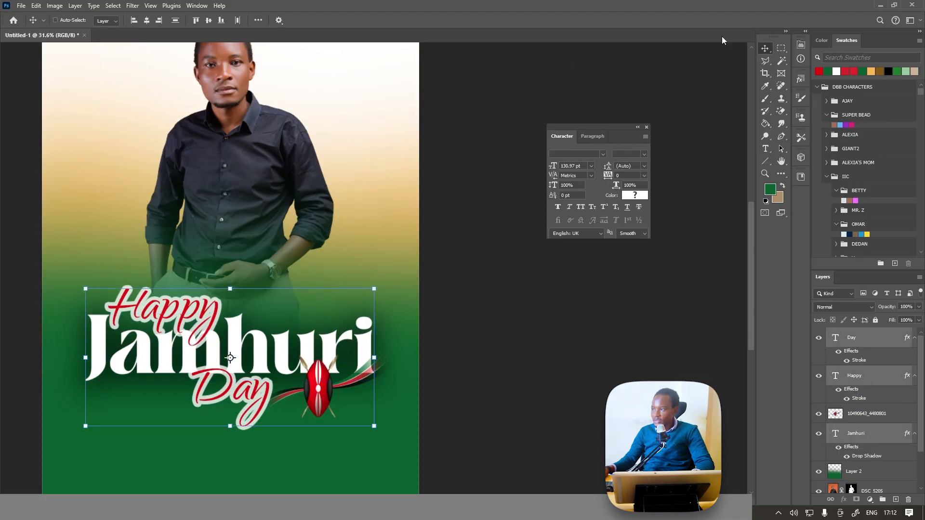
pyautogui.click(147, 20)
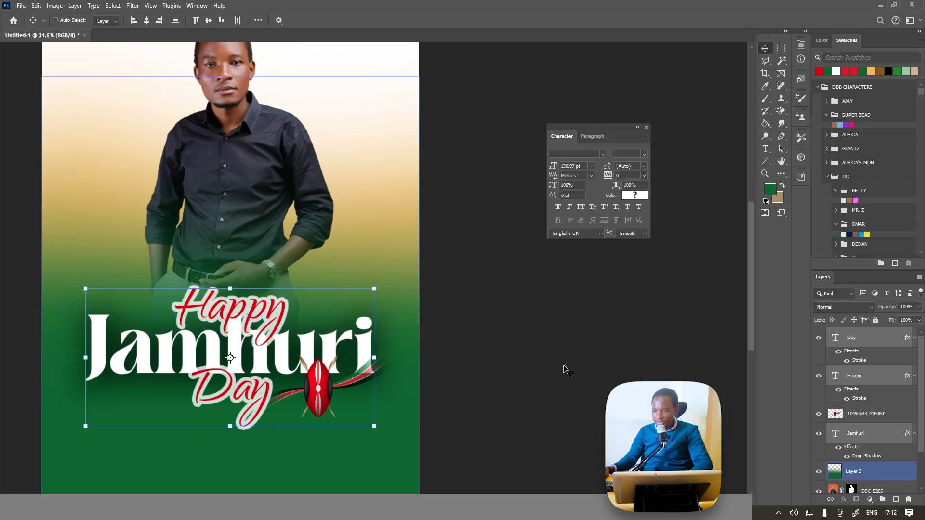
# Move the "Happy" text layer beneath the "Jamhuri" layer in the stacking order.
pyautogui.click(869, 379)
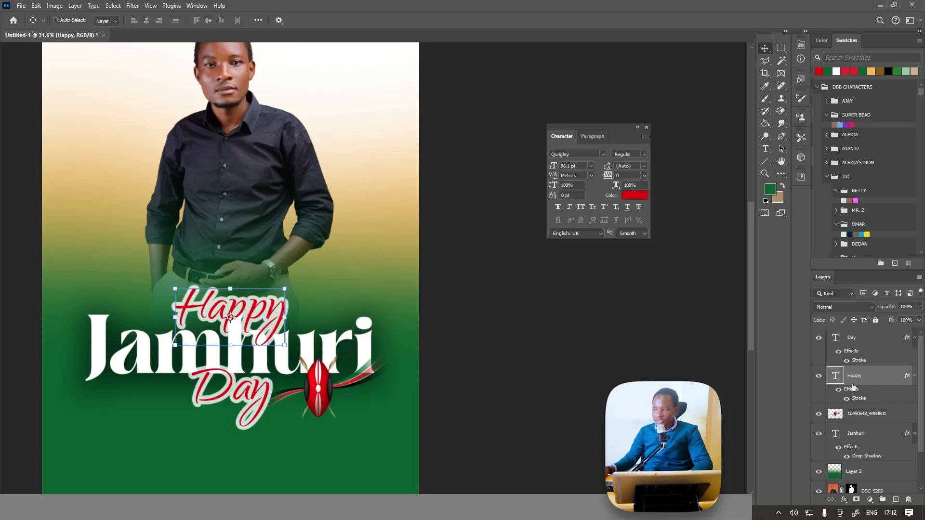
pyautogui.moveTo(875, 380); pyautogui.dragTo(873, 464)
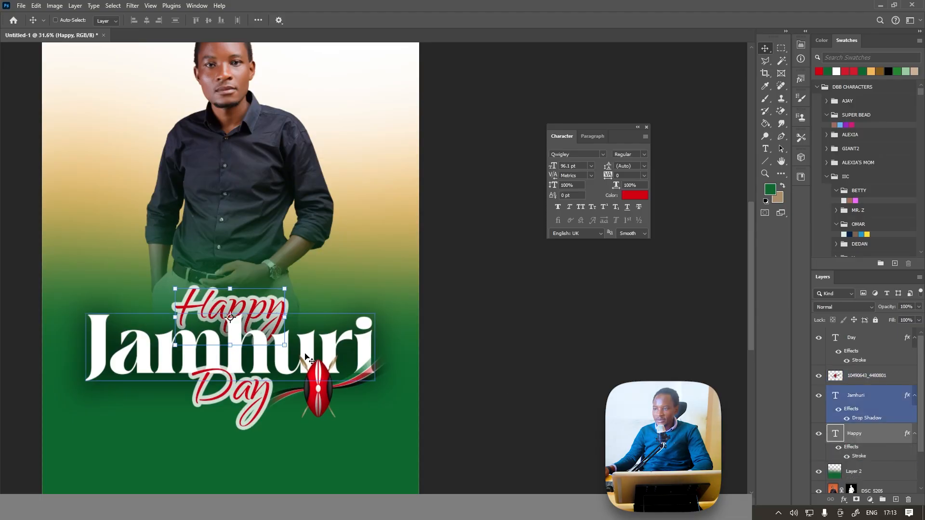
pyautogui.scroll(-3, 316, 348)
pyautogui.scroll(3, 254, 360)
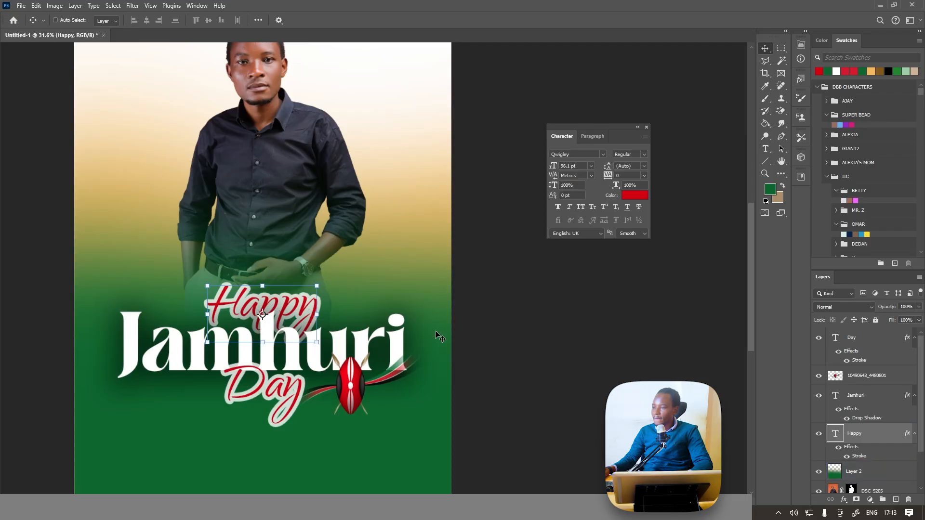
pyautogui.scroll(-3, 330, 379)
pyautogui.scroll(2, 284, 320)
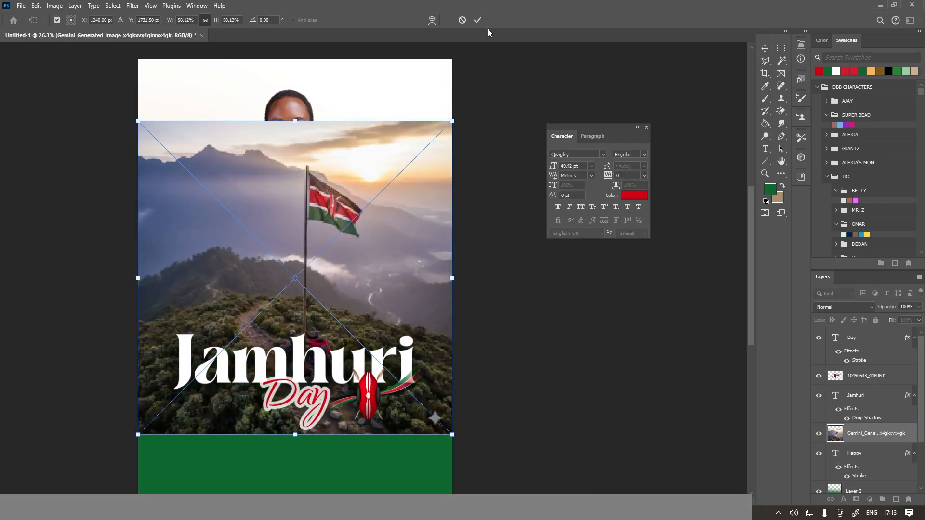
# Place the mountain landscape image with the Kenyan flag, stack it just above the Background, and shift it up behind the portrait.
pyautogui.click(479, 19)
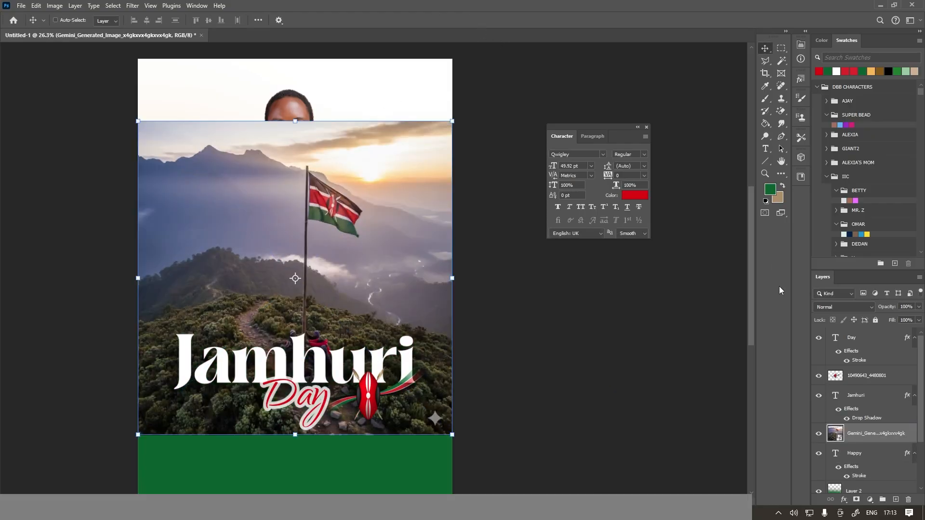
pyautogui.moveTo(885, 434); pyautogui.dragTo(878, 476)
pyautogui.moveTo(384, 293); pyautogui.dragTo(421, 225)
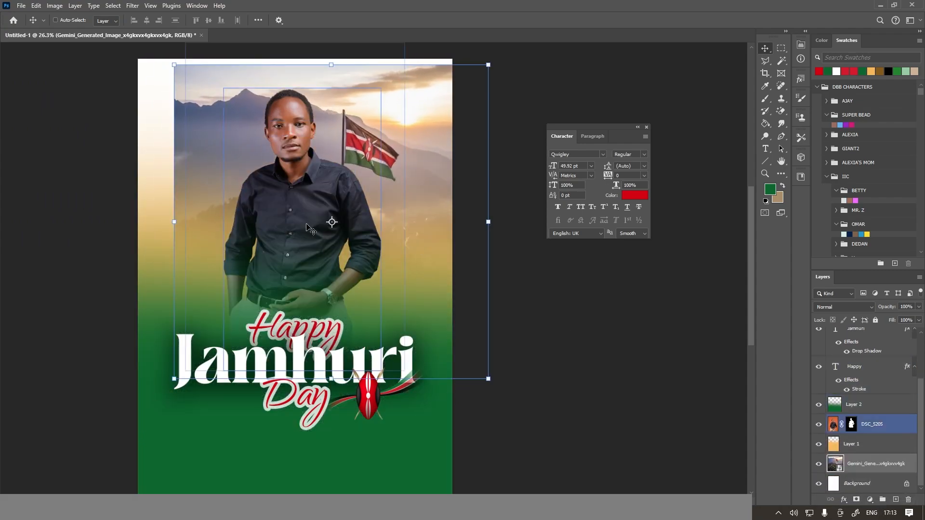
# Enlarge the flag landscape image to about 87% and position it to fill the poster with the flag beside the man's head.
pyautogui.moveTo(174, 222); pyautogui.dragTo(124, 219)
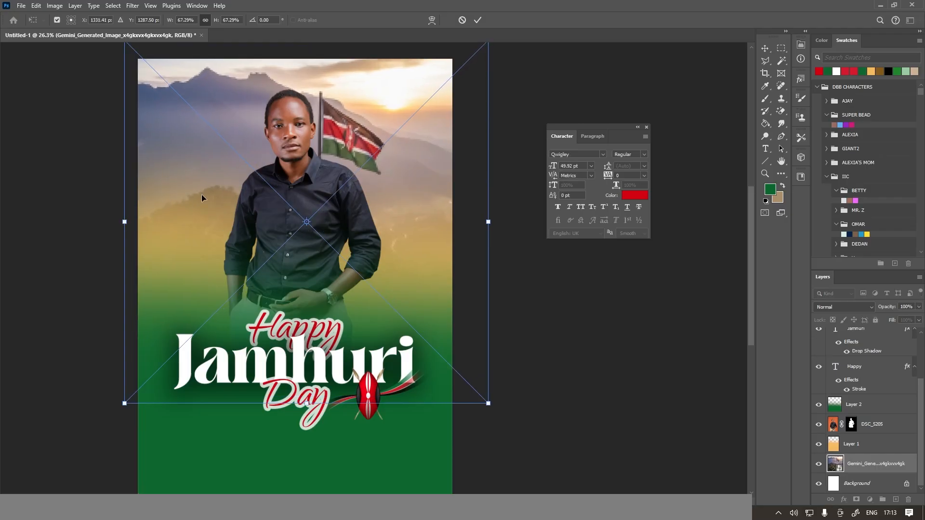
pyautogui.moveTo(202, 198); pyautogui.dragTo(223, 189)
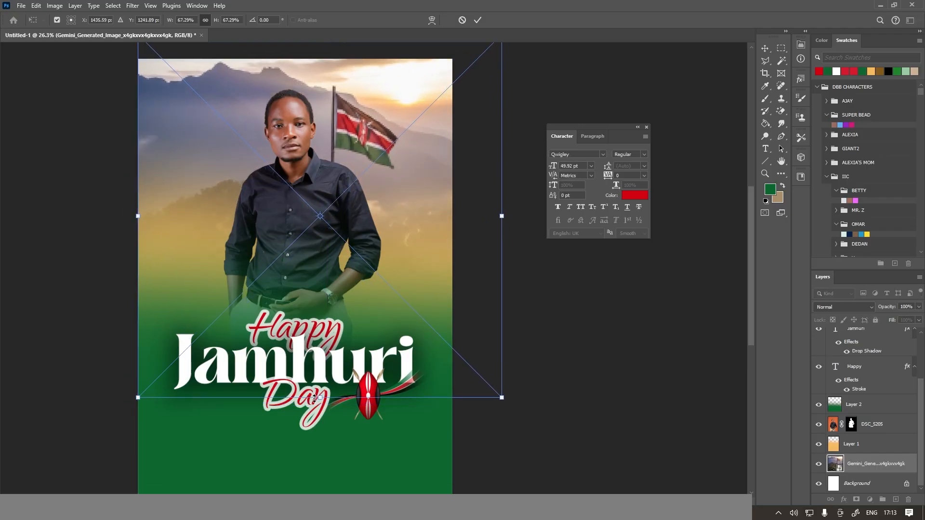
pyautogui.moveTo(314, 398); pyautogui.dragTo(321, 493)
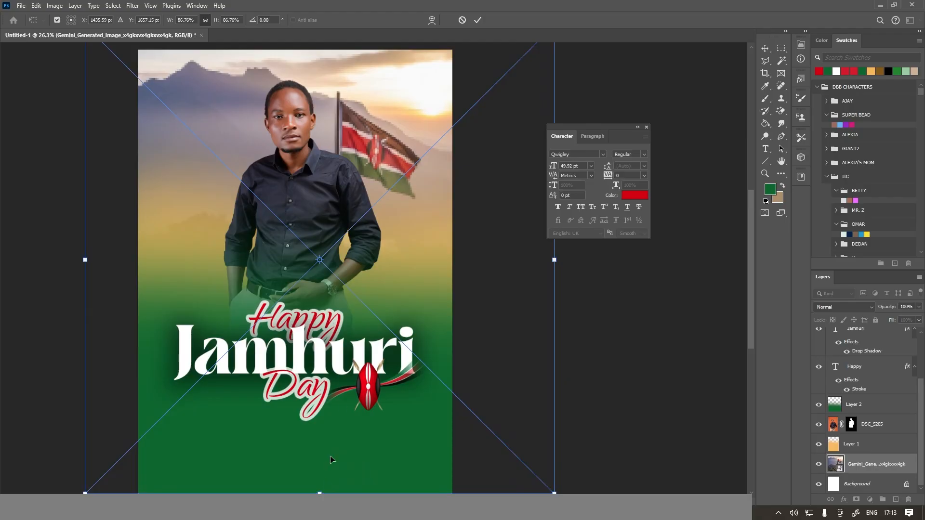
pyautogui.scroll(-1, 260, 358)
pyautogui.moveTo(267, 367); pyautogui.dragTo(267, 344)
pyautogui.click(473, 20)
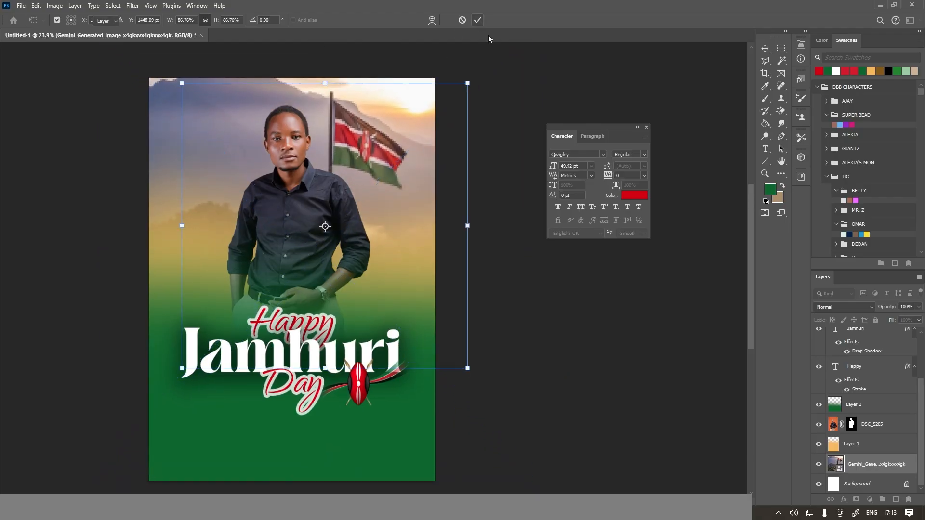
# Set the flag landscape layer's blend mode to Pin Light.
pyautogui.click(856, 308)
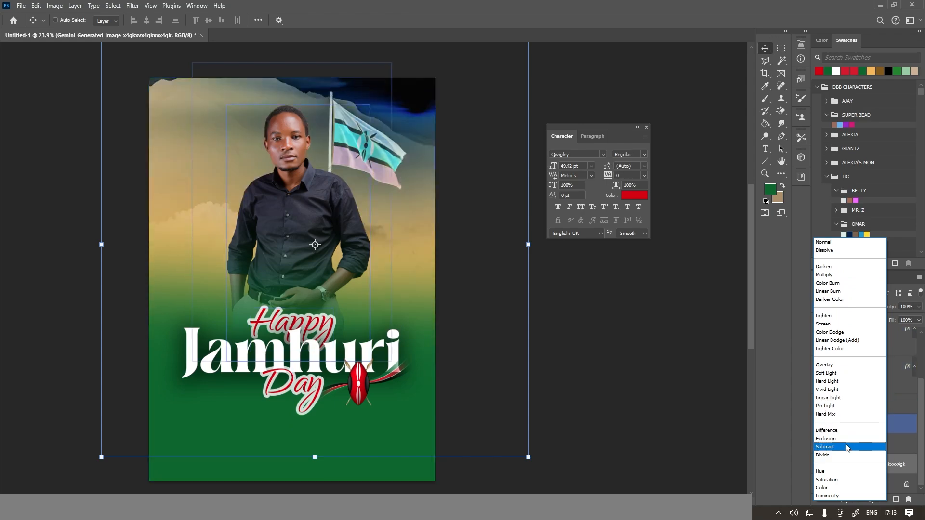
pyautogui.click(846, 408)
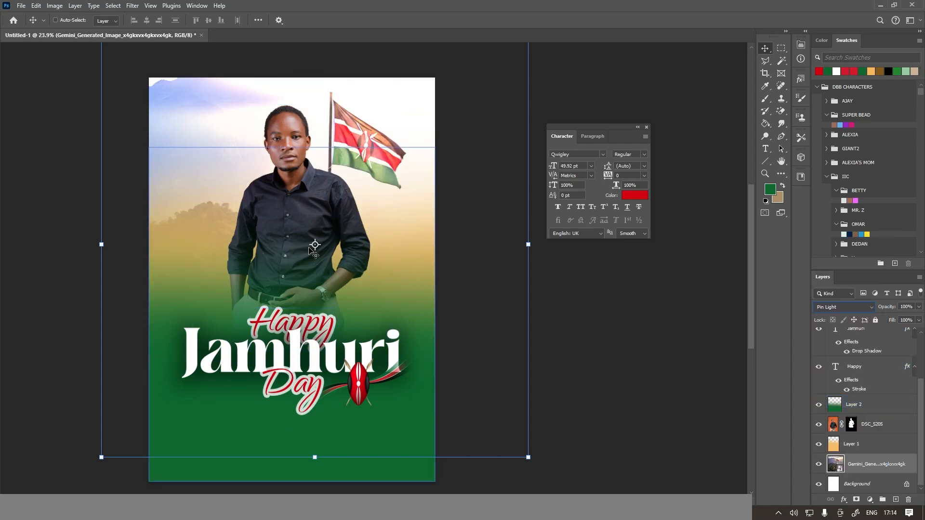
pyautogui.keyDown('ctrl'); pyautogui.click(270, 246); pyautogui.keyUp('ctrl')
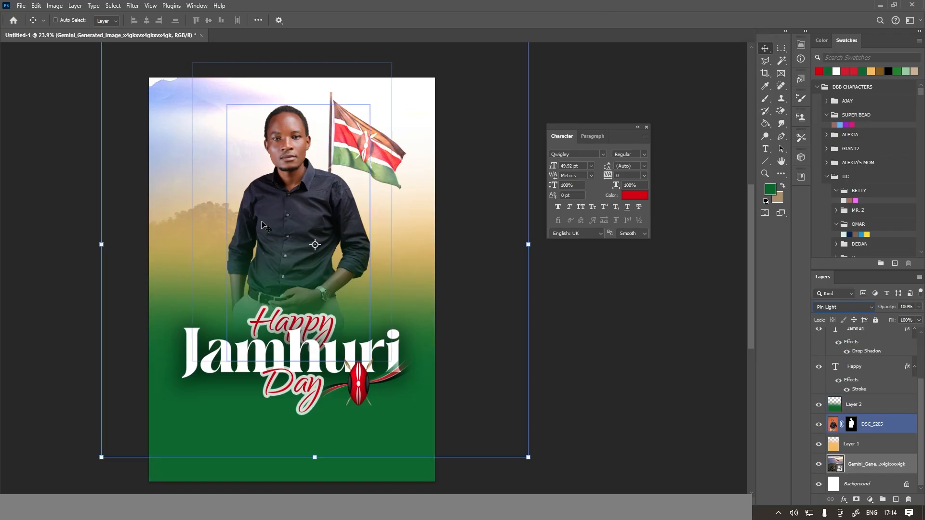
# Open the DSC_5205 portrait in the Camera Raw Filter and set Exposure to +0.55 and Contrast to +20.
pyautogui.click(834, 427)
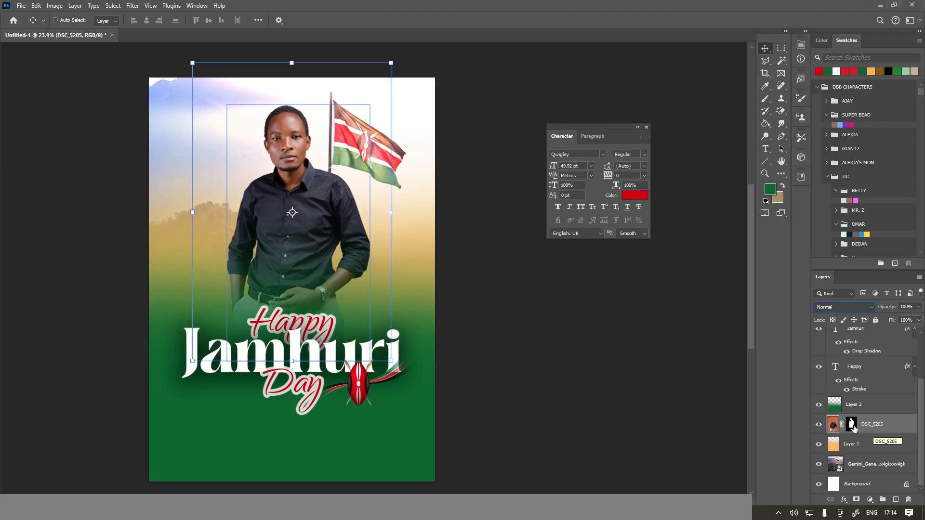
pyautogui.click(132, 6)
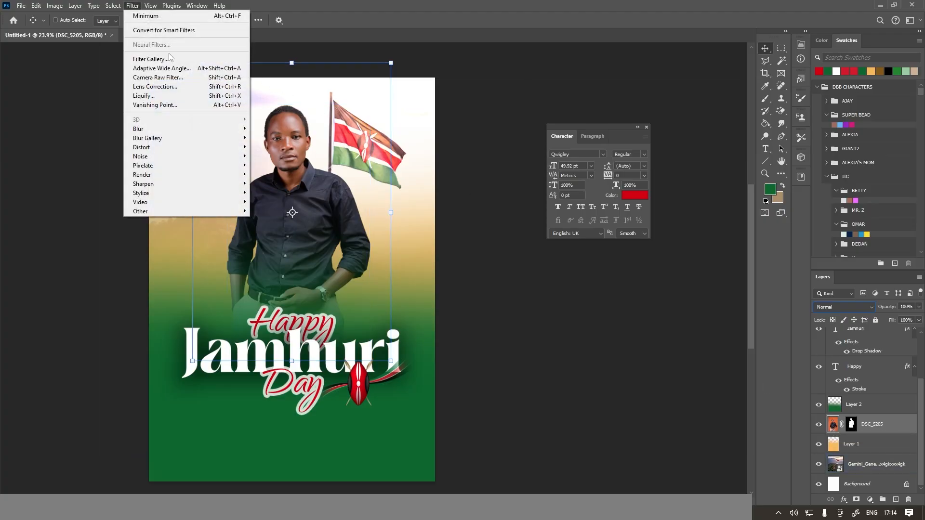
pyautogui.click(165, 80)
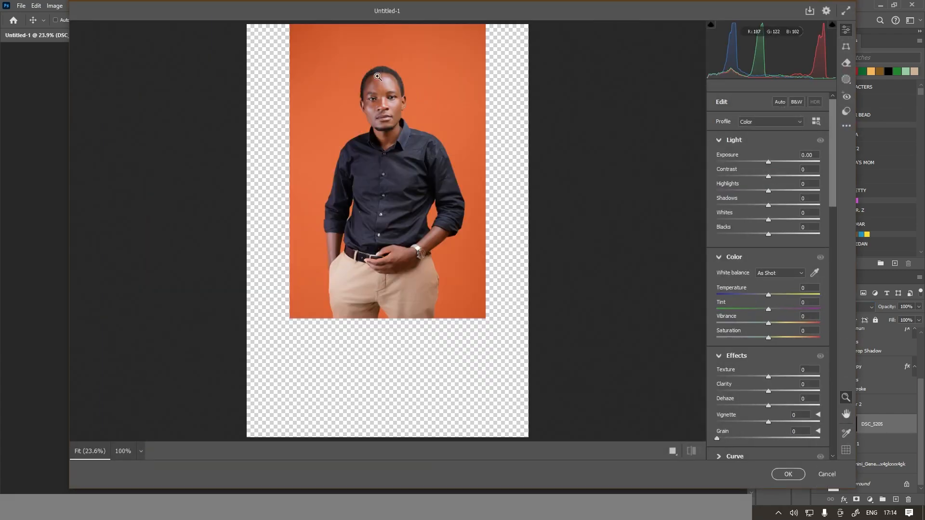
pyautogui.hotkey('ctrl', '+')
pyautogui.hotkey('ctrl', '+')
pyautogui.hotkey('ctrl', '+')
pyautogui.press('space')
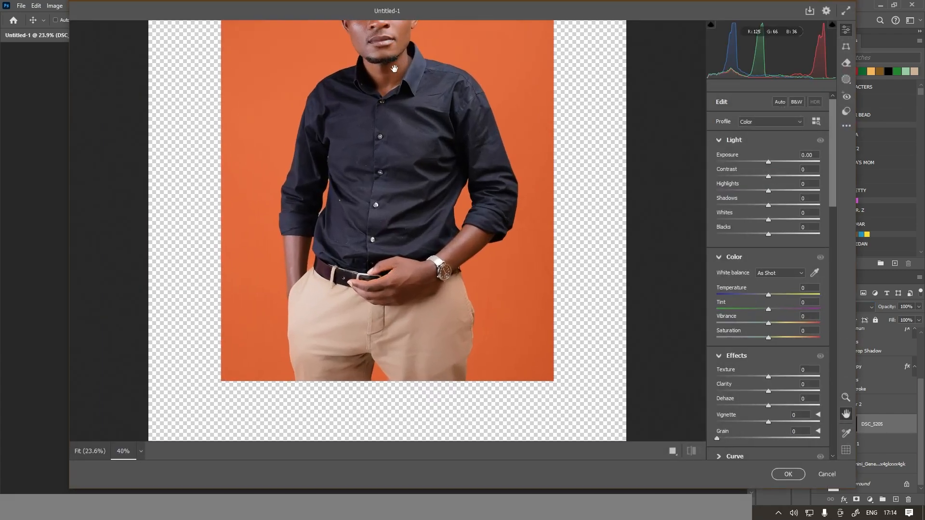
pyautogui.moveTo(394, 69); pyautogui.dragTo(386, 236)
pyautogui.moveTo(458, 210); pyautogui.dragTo(478, 184)
pyautogui.scroll(2, 460, 197)
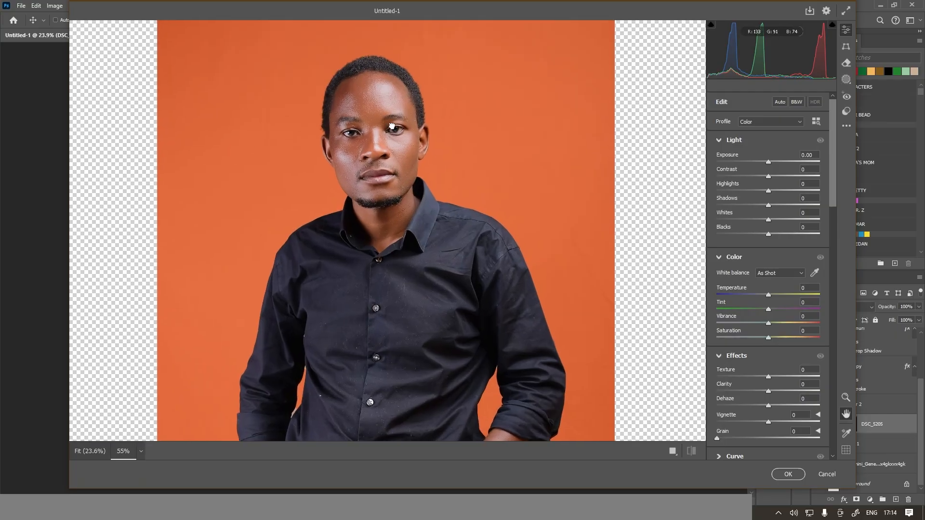
pyautogui.moveTo(394, 128); pyautogui.dragTo(361, 151)
pyautogui.moveTo(773, 165); pyautogui.dragTo(777, 165)
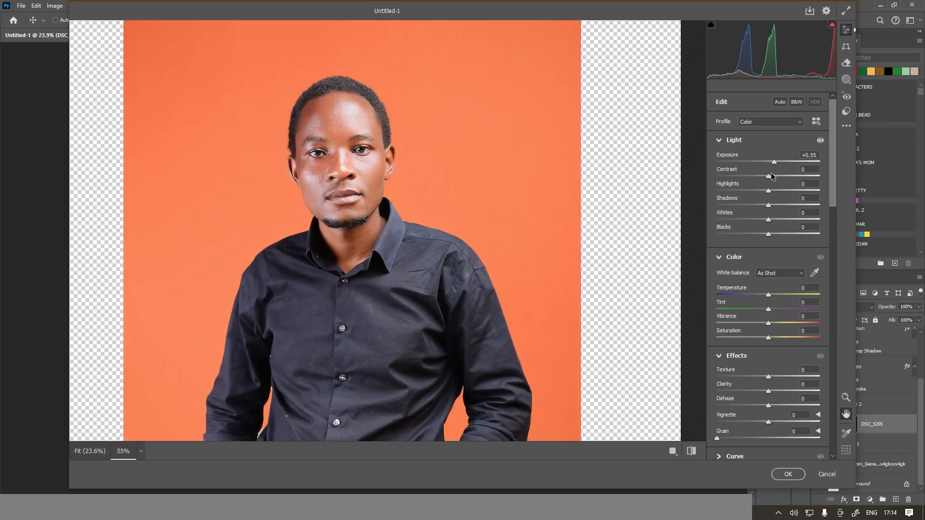
pyautogui.moveTo(769, 176); pyautogui.dragTo(782, 177)
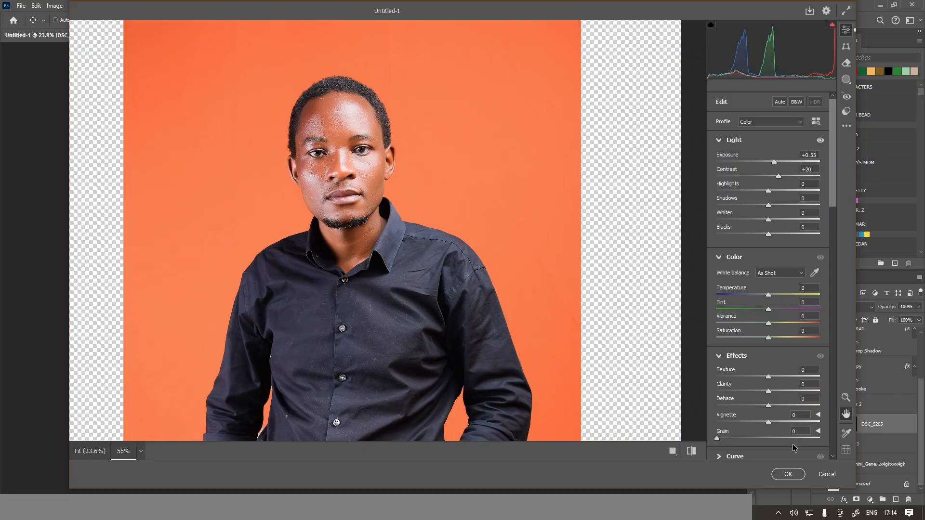
# Warm the portrait's Temperature to +7 and apply the Camera Raw adjustments.
pyautogui.click(772, 294)
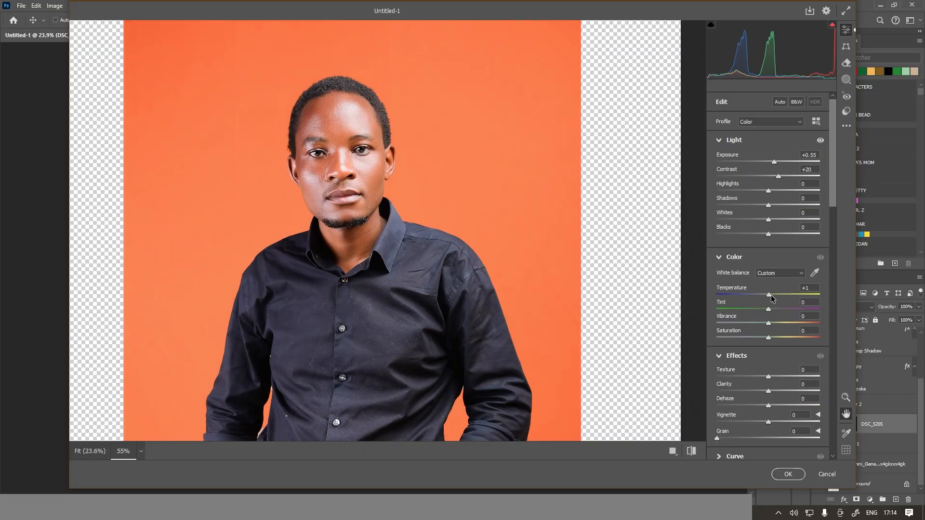
pyautogui.click(789, 474)
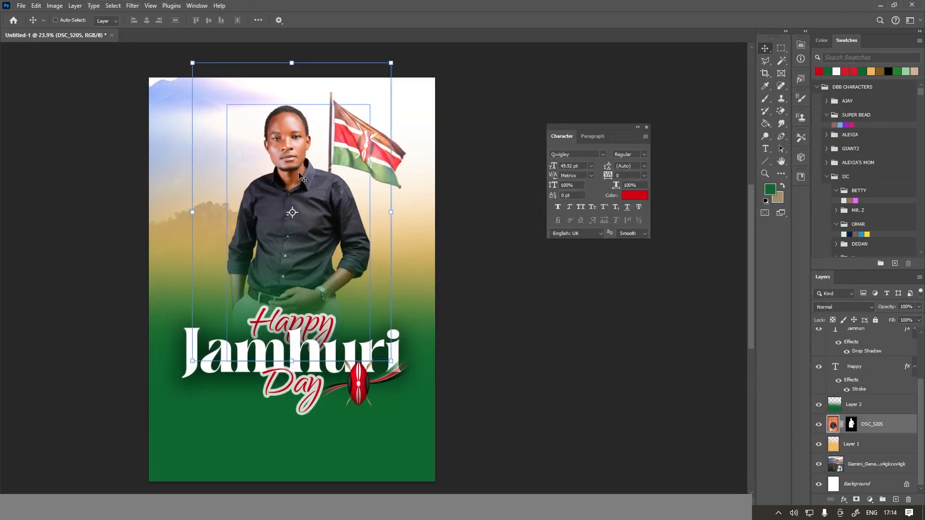
pyautogui.scroll(3, 300, 176)
pyautogui.scroll(-2, 308, 149)
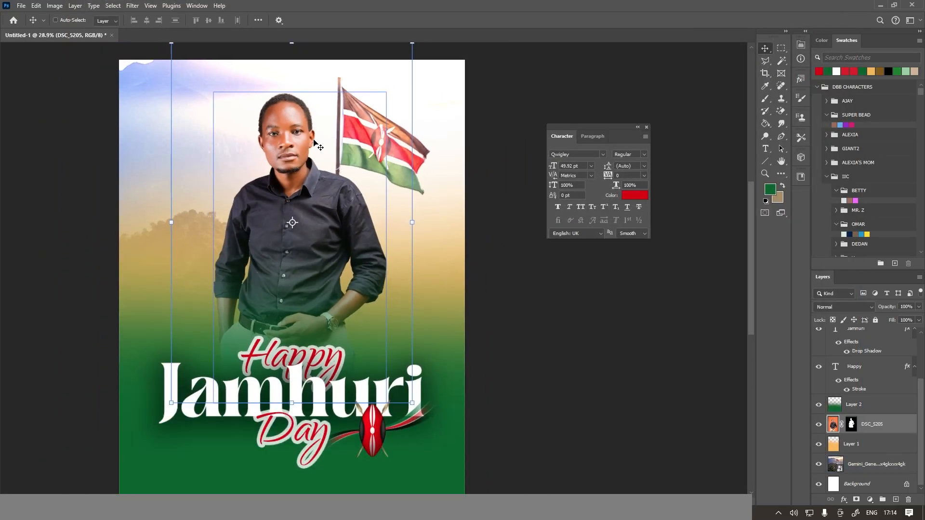
pyautogui.scroll(-4, 288, 243)
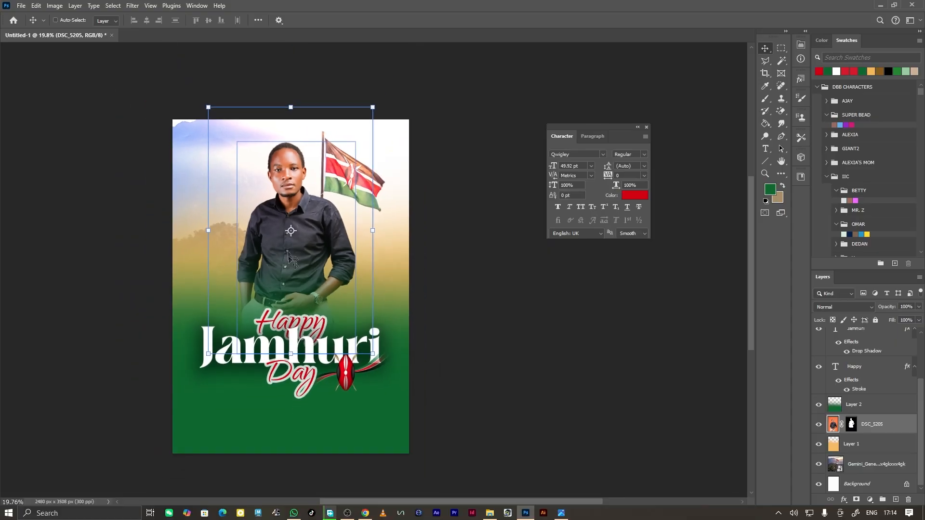
# Draw a white line with a weight of 5 px across the full poster width just below the "Day" text.
pyautogui.scroll(4, 290, 385)
pyautogui.press('t')
pyautogui.scroll(-3, 298, 448)
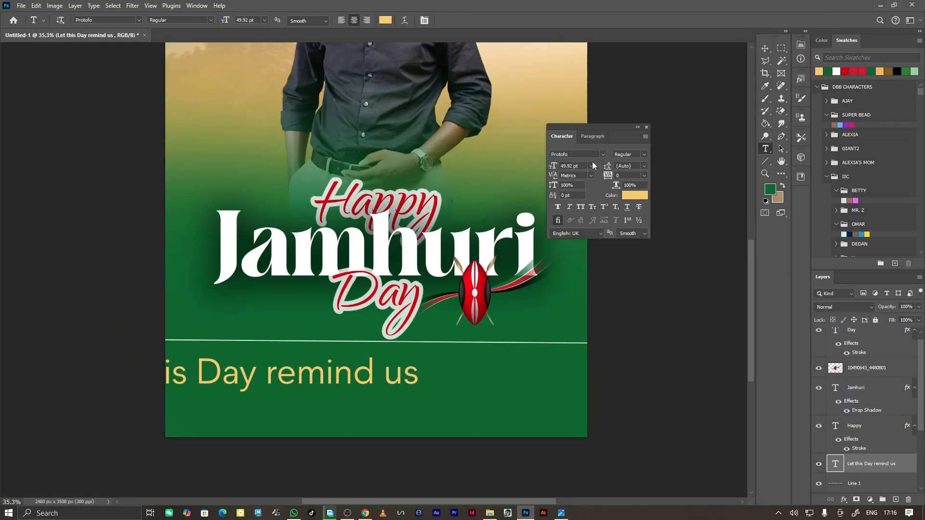
# Add 14 pt yellow Protofo text below the white line reading "Let this Day remind re-ignite the spirit of independence".
pyautogui.click(592, 166)
pyautogui.write('re-ignite the spirit of independence')
pyautogui.scroll(2, 390, 365)
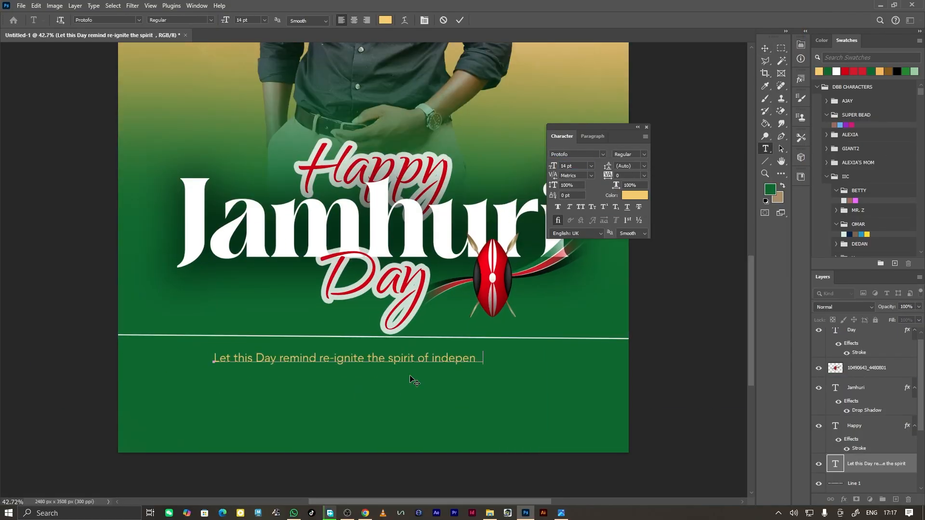
# Continue with "in decision-making and collective responsibility as we" and "build our nation for posterity." on two more lines, and center the text.
pyautogui.press('Return')
pyautogui.write('in decision-making and collective responsibility as we')
# Add a signature line with the designer's name and "Graphic Designer" under the quote, and restyle it in a white bold italic serif.
pyautogui.press('Return')
pyautogui.write('build our nation for posterity.')
pyautogui.click(354, 20)
pyautogui.moveTo(210, 372); pyautogui.dragTo(367, 372)
pyautogui.click(454, 353)
pyautogui.press('Return')
pyautogui.write('~Joe Wakhusama | Graphic Designer')
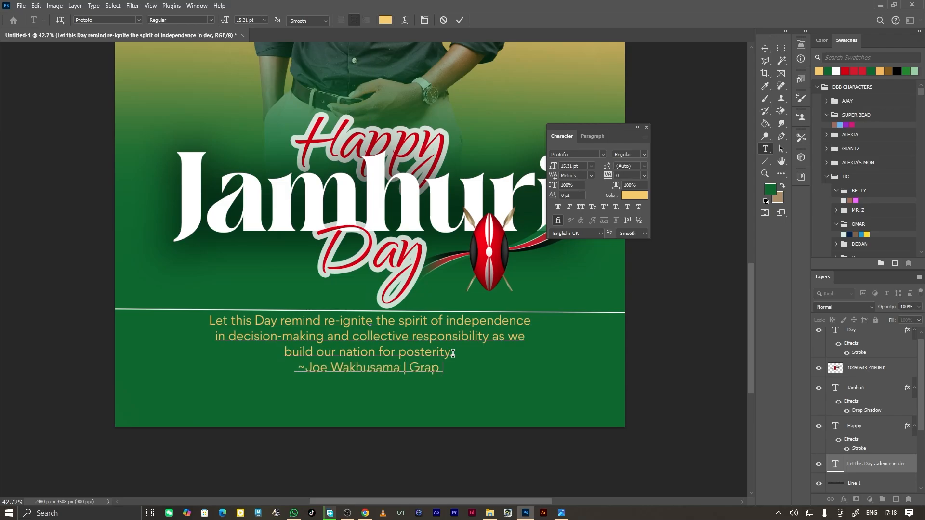
pyautogui.moveTo(479, 368); pyautogui.dragTo(261, 368)
pyautogui.click(635, 195)
pyautogui.press('v')
pyautogui.scroll(-5, 404, 223)
pyautogui.scroll(-1, 404, 223)
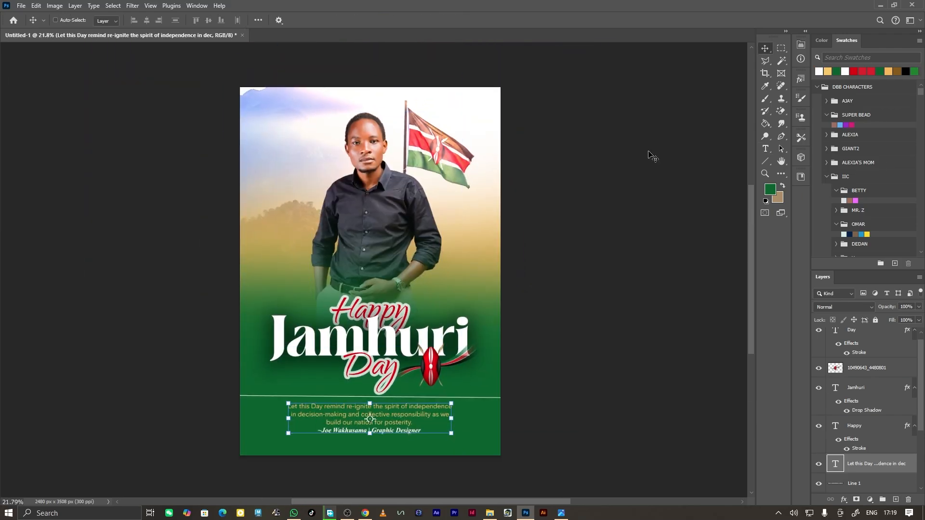